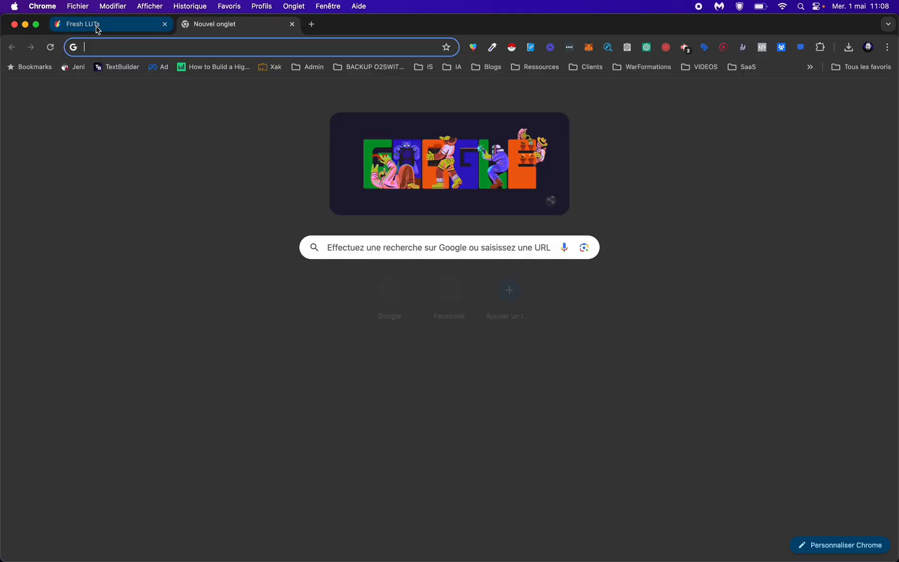
Step: Find CapCut from the address bar and open its online workspace at capcut.com/my-edit
{"action": "type", "text": "capc"}
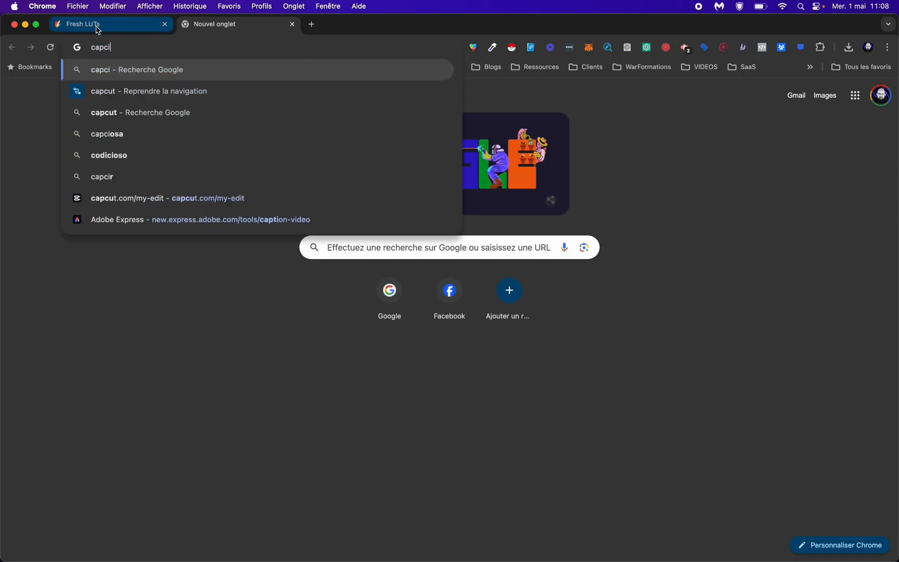
{"action": "type", "text": "ut.com/my-edit"}
{"action": "key", "text": "Return"}
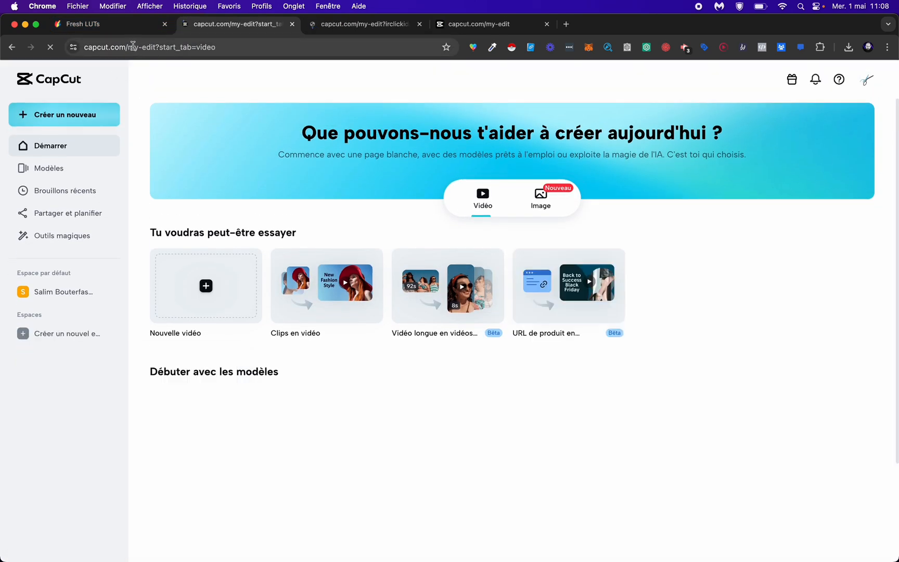
{"action": "left_click_drag", "start_coordinate": [181, 47], "coordinate": [358, 46]}
{"action": "key", "text": "BackSpace"}
{"action": "key", "text": "Return"}
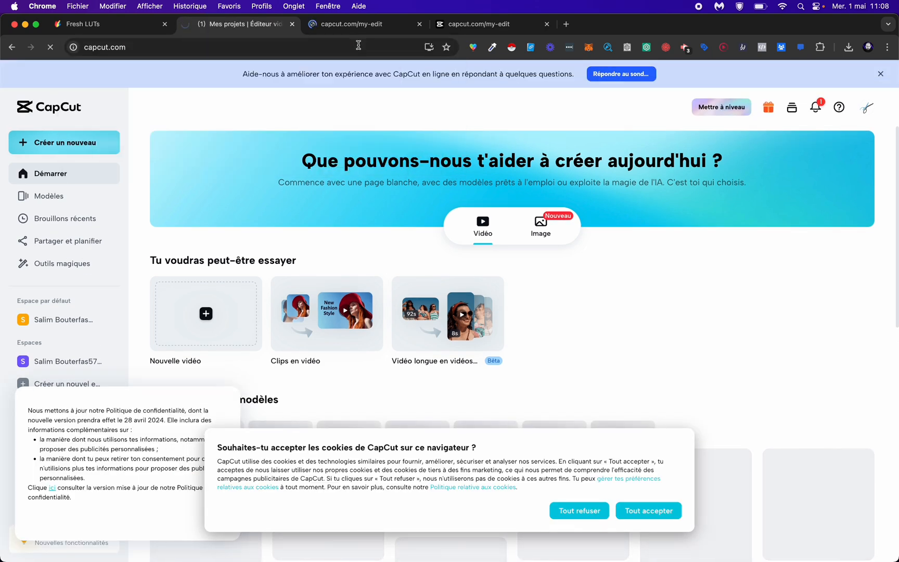
Step: Close the two duplicate CapCut pages, accept the site's cookies and dismiss the privacy policy notice
{"action": "left_click", "coordinate": [546, 24]}
{"action": "left_click", "coordinate": [419, 24]}
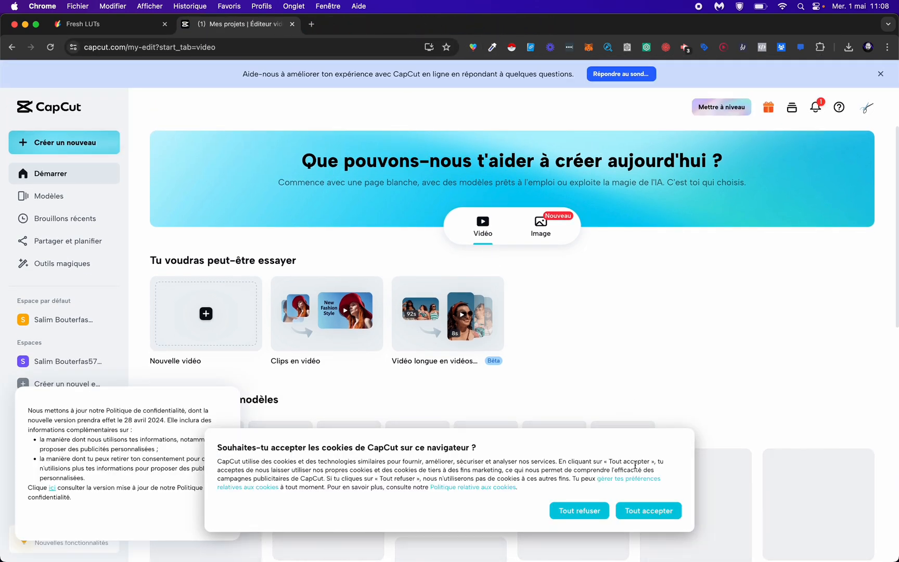
{"action": "left_click", "coordinate": [651, 514]}
{"action": "left_click", "coordinate": [219, 518]}
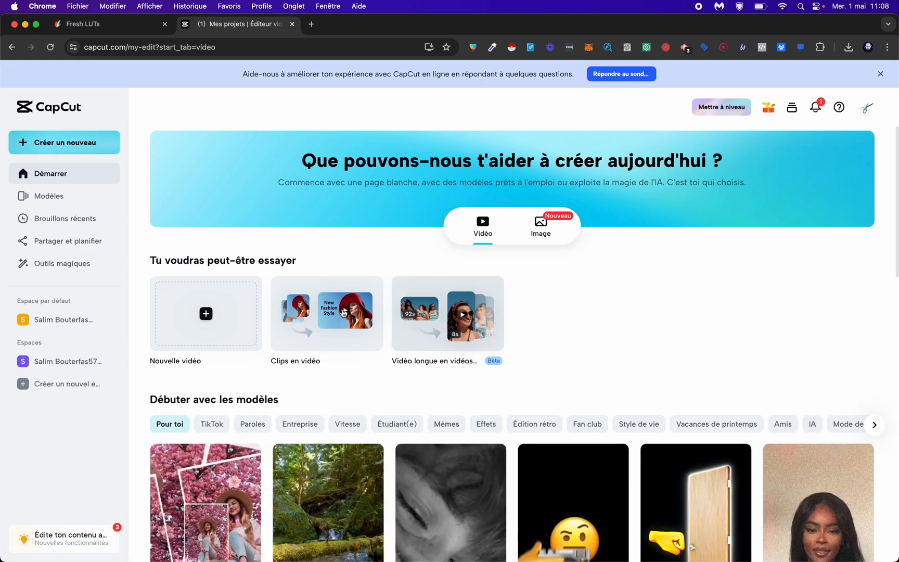
Step: Examine the video templates on the home page and in the Modèles section, and return to the Démarrer page
{"action": "scroll", "coordinate": [520, 395], "scroll_direction": "down", "scroll_amount": 12}
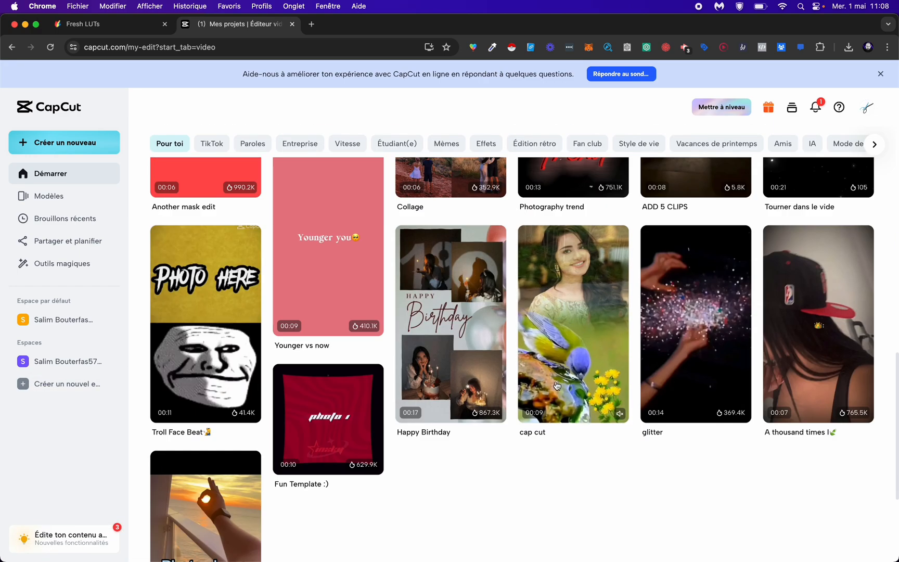
{"action": "scroll", "coordinate": [554, 390], "scroll_direction": "up", "scroll_amount": 12}
{"action": "left_click", "coordinate": [48, 196]}
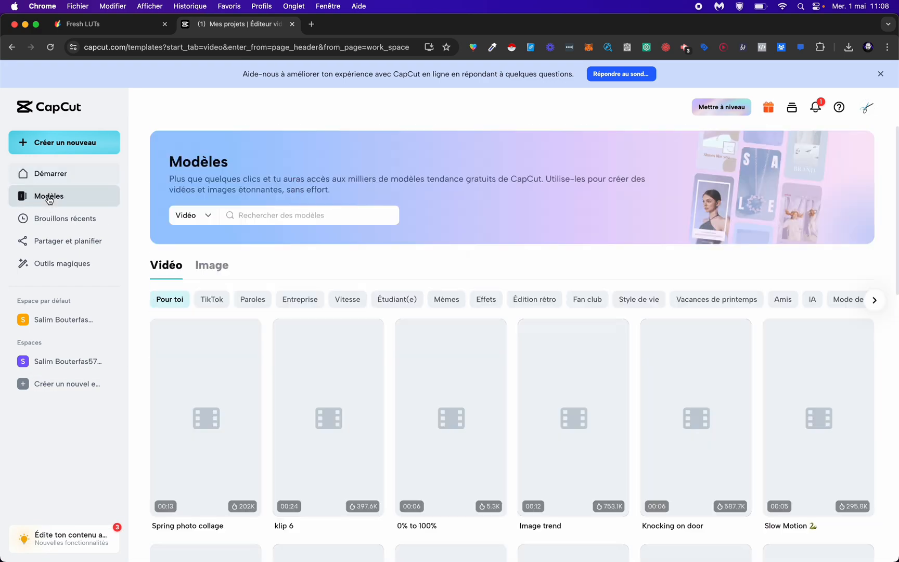
{"action": "scroll", "coordinate": [300, 335], "scroll_direction": "down", "scroll_amount": 6}
{"action": "scroll", "coordinate": [216, 166], "scroll_direction": "up", "scroll_amount": 6}
{"action": "left_click", "coordinate": [70, 174]}
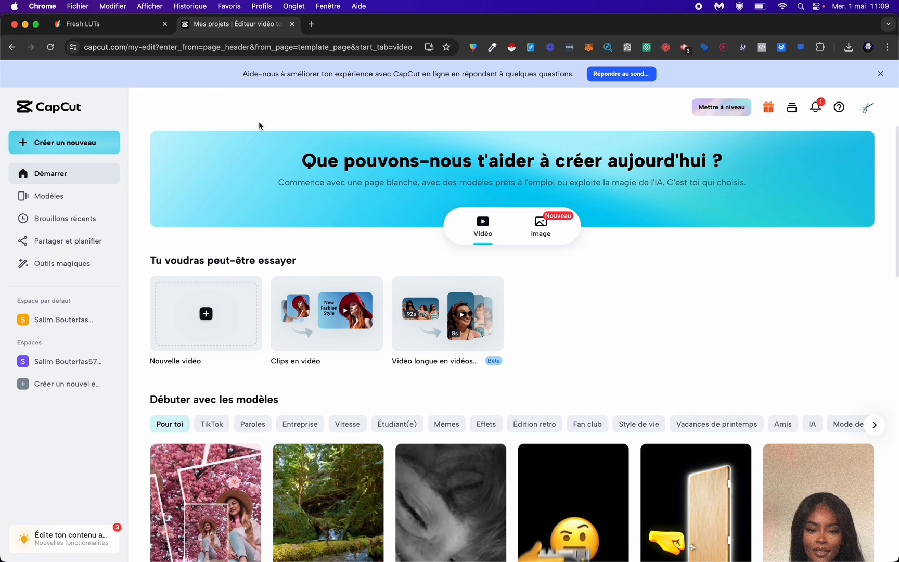
Step: Switch to the CapCut desktop app, import podcast.mov from the Bureau folder and place it on the timeline
{"action": "key", "text": "super+Tab"}
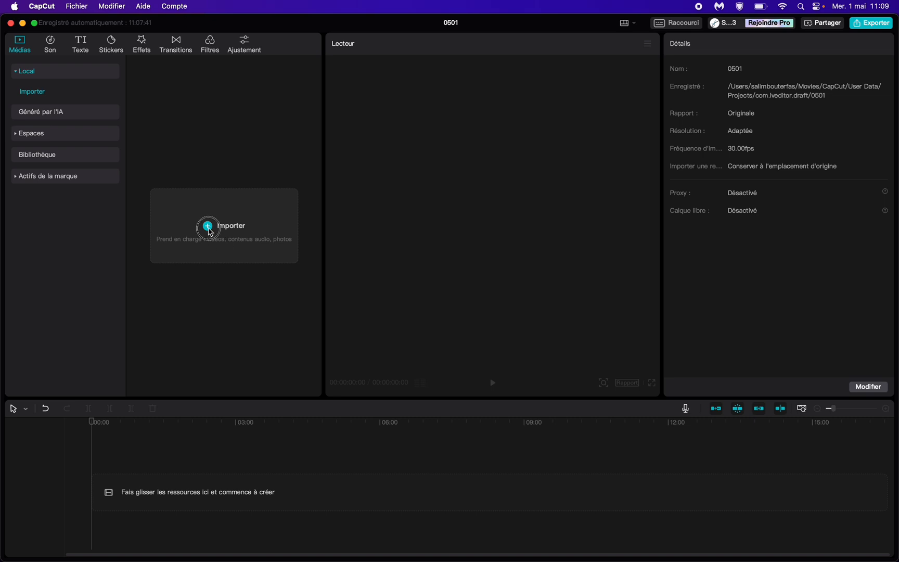
{"action": "left_click", "coordinate": [232, 237]}
{"action": "left_click", "coordinate": [119, 94]}
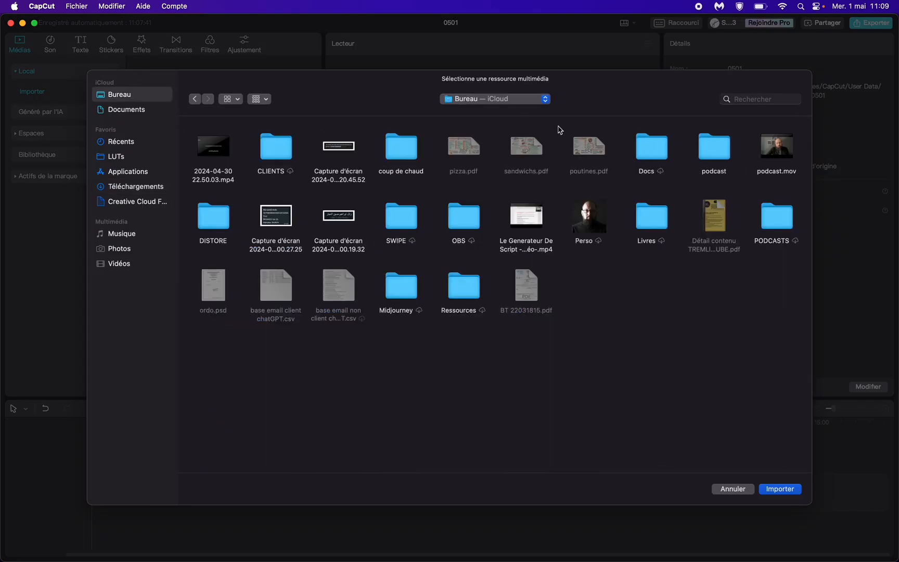
{"action": "double_click", "coordinate": [763, 148]}
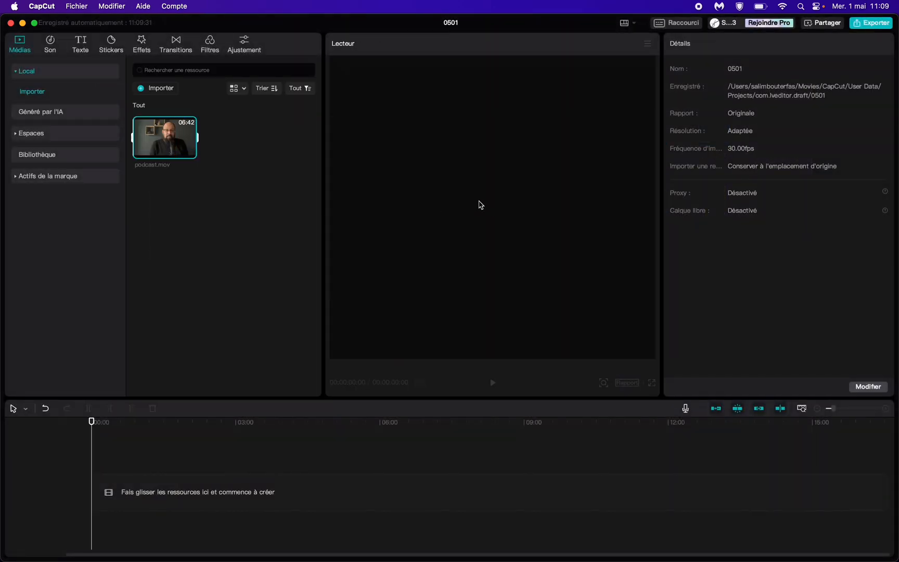
{"action": "left_click_drag", "start_coordinate": [183, 157], "coordinate": [126, 495]}
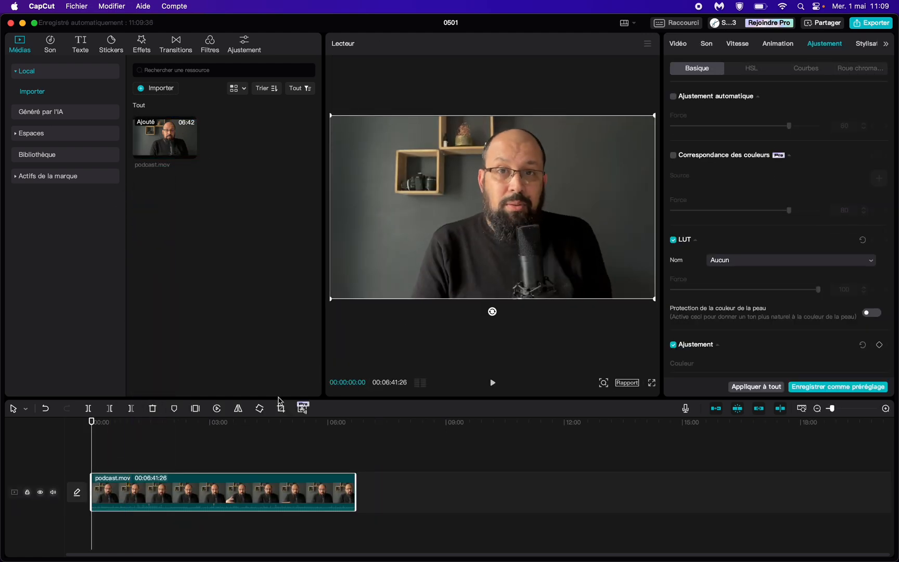
Step: Play a short passage of the podcast clip from about 00:02:48
{"action": "left_click", "coordinate": [202, 424]}
{"action": "key", "text": "space"}
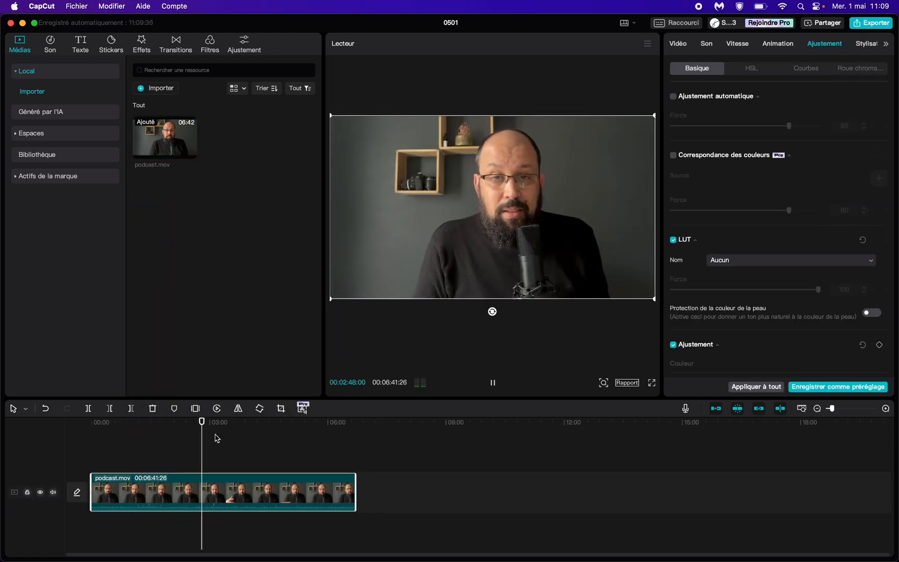
{"action": "key", "text": "space"}
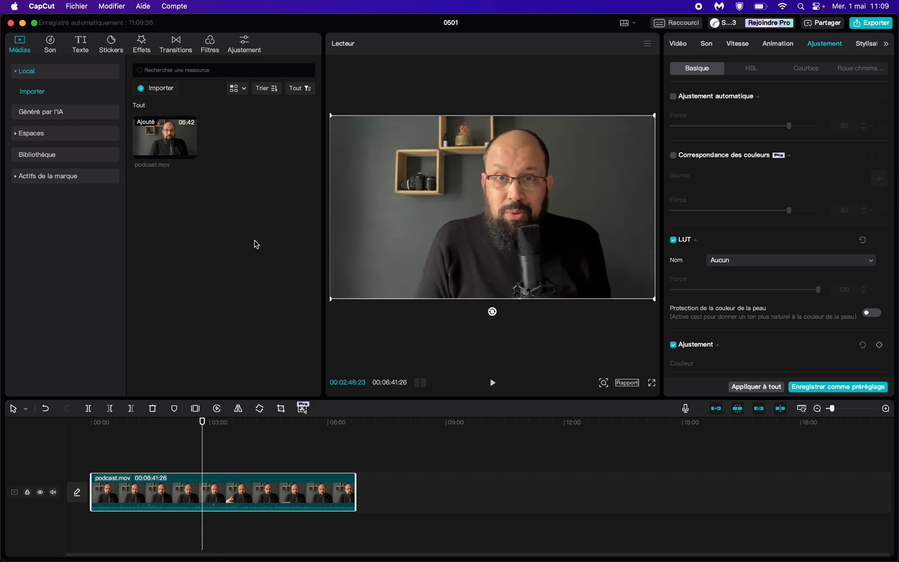
Step: Switch to the Fresh LUTs site in Chrome, compare the before and after preview of the popular CELLULOÏD LUT and download it
{"action": "key", "text": "super+Tab"}
{"action": "left_click", "coordinate": [112, 24]}
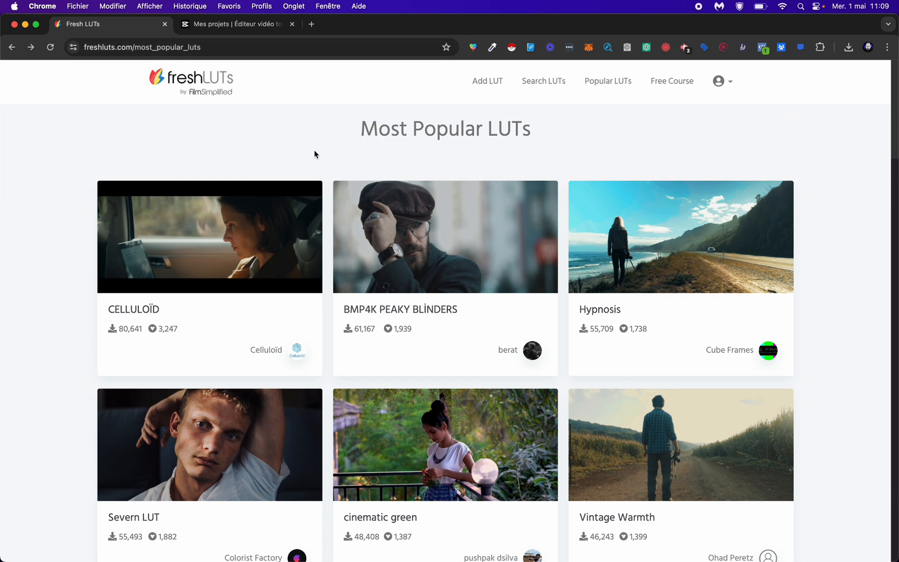
{"action": "scroll", "coordinate": [819, 258], "scroll_direction": "down", "scroll_amount": 7}
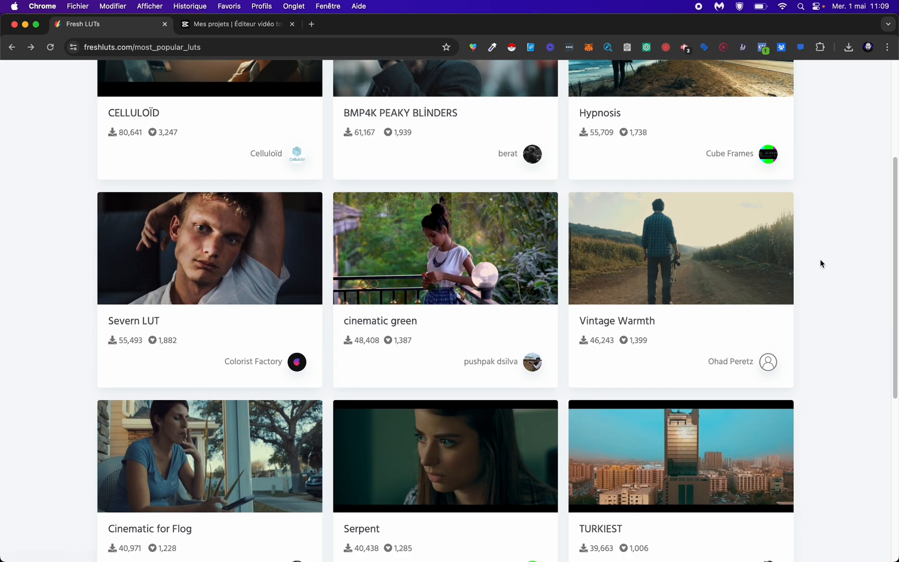
{"action": "scroll", "coordinate": [819, 259], "scroll_direction": "up", "scroll_amount": 7}
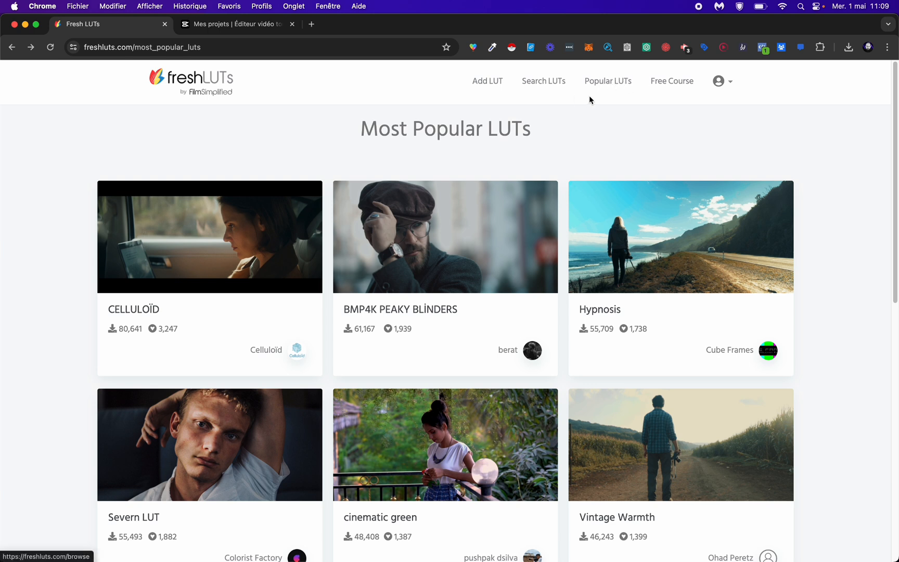
{"action": "left_click", "coordinate": [215, 217]}
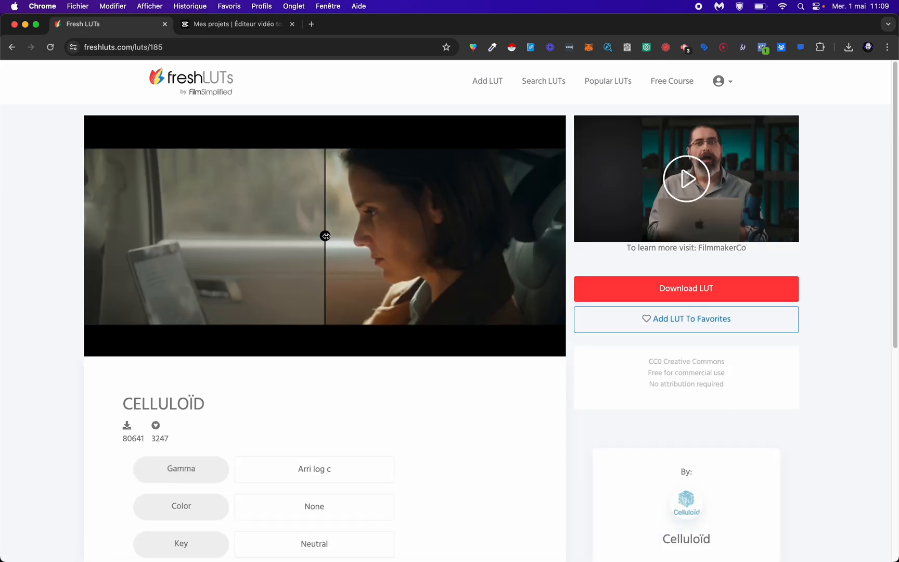
{"action": "left_click_drag", "start_coordinate": [325, 236], "coordinate": [147, 286]}
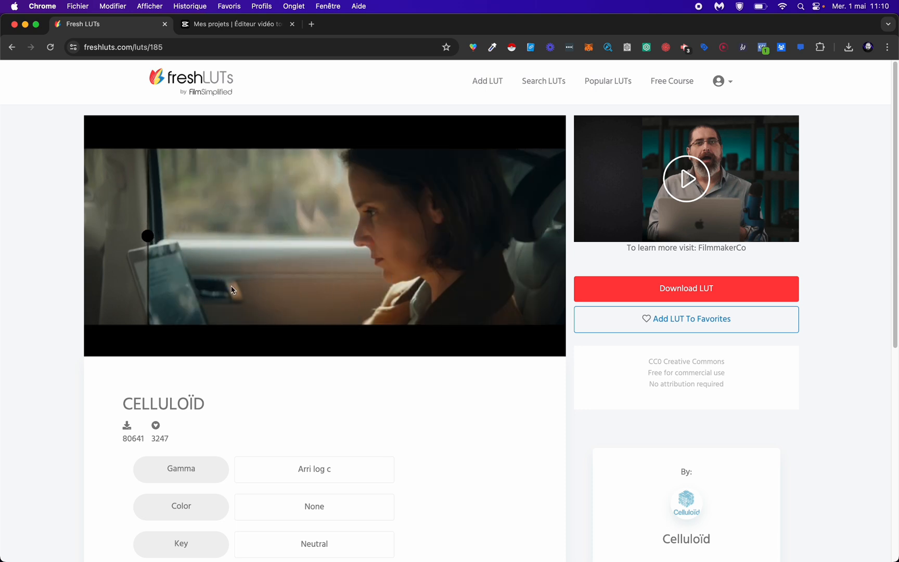
{"action": "left_click", "coordinate": [695, 287]}
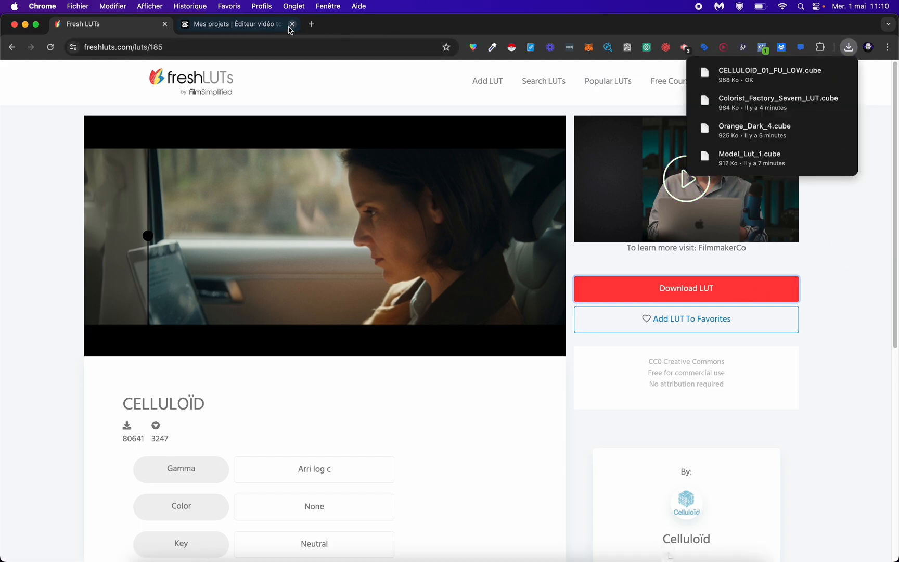
Step: Switch back to CapCut and import CELLULOID_01_FU_LOW.cube from the Téléchargements folder as a LUT resource
{"action": "key", "text": "super+Tab"}
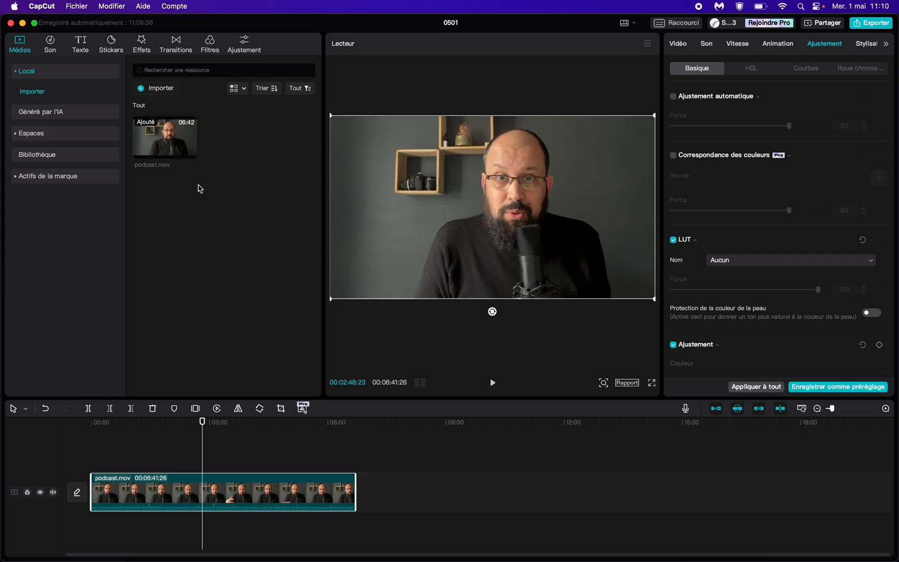
{"action": "left_click", "coordinate": [245, 43]}
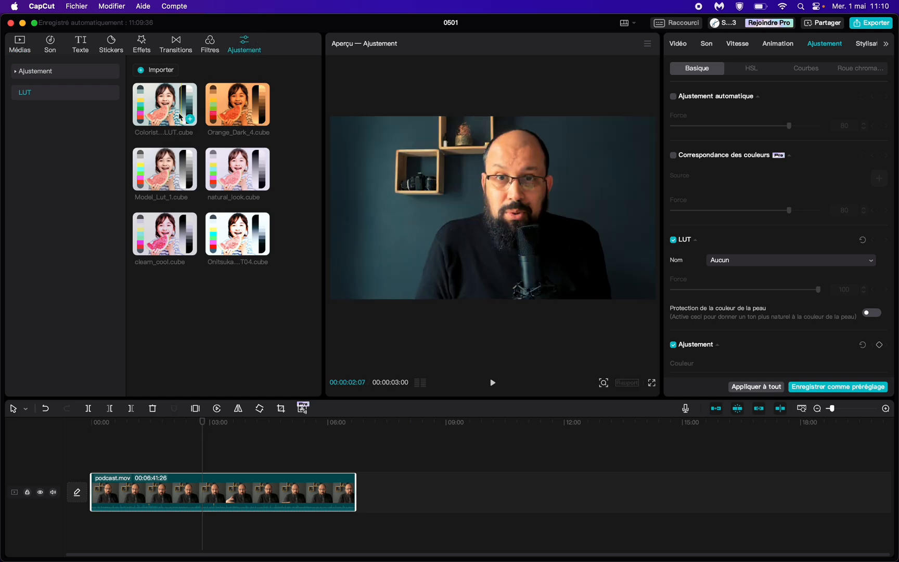
{"action": "mouse_move", "coordinate": [236, 164]}
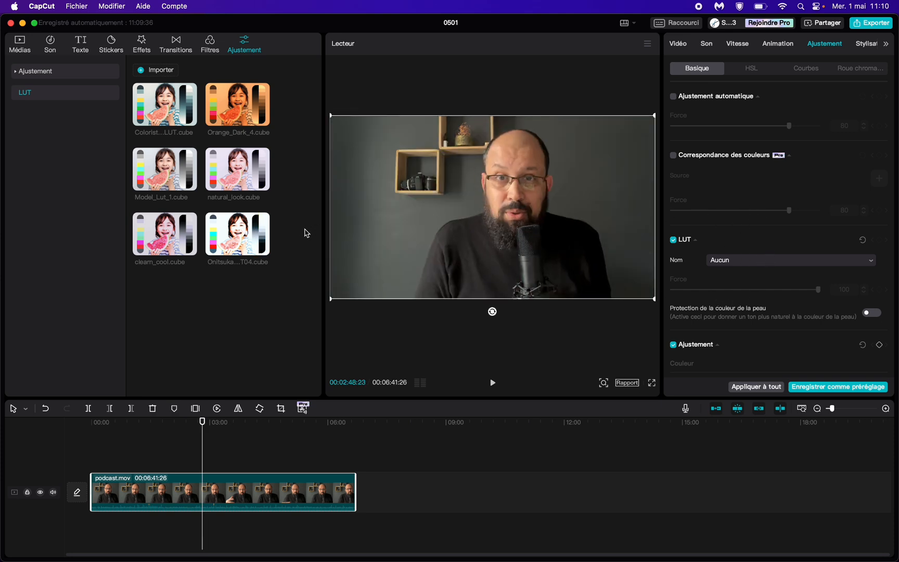
{"action": "left_click", "coordinate": [170, 72]}
{"action": "left_click", "coordinate": [157, 185]}
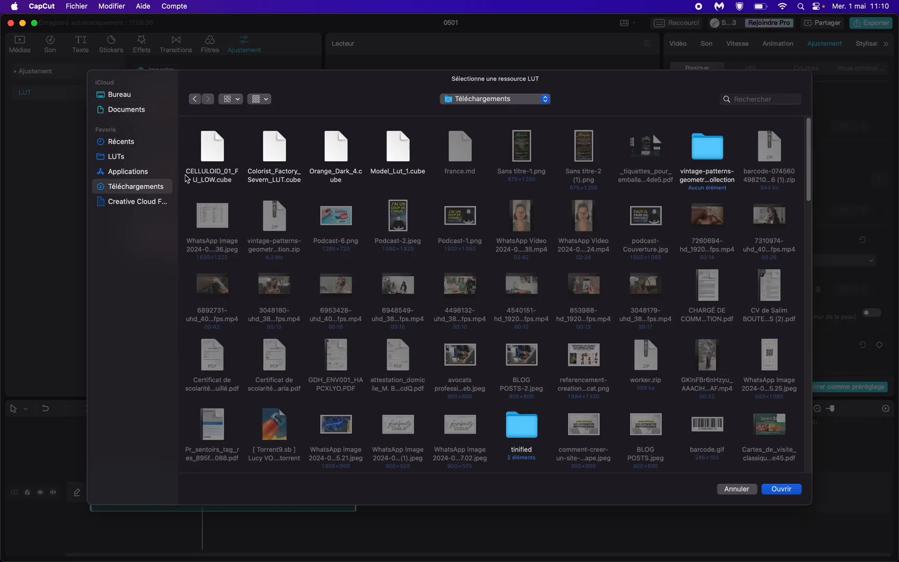
{"action": "double_click", "coordinate": [210, 152]}
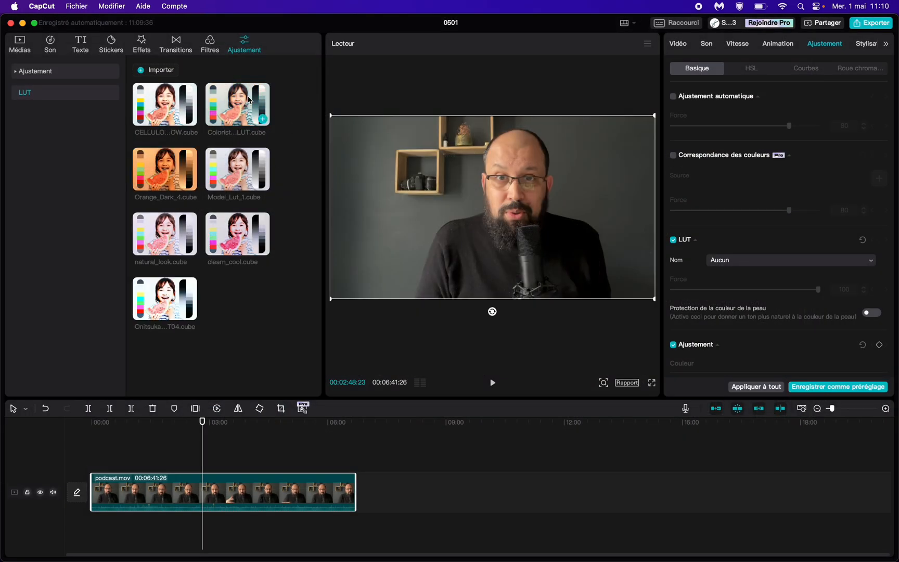
Step: Add the CELLULOID LUT as an adjustment layer spanning the whole podcast clip and preview it in full screen
{"action": "left_click", "coordinate": [160, 109]}
{"action": "left_click_drag", "start_coordinate": [159, 110], "coordinate": [355, 459]}
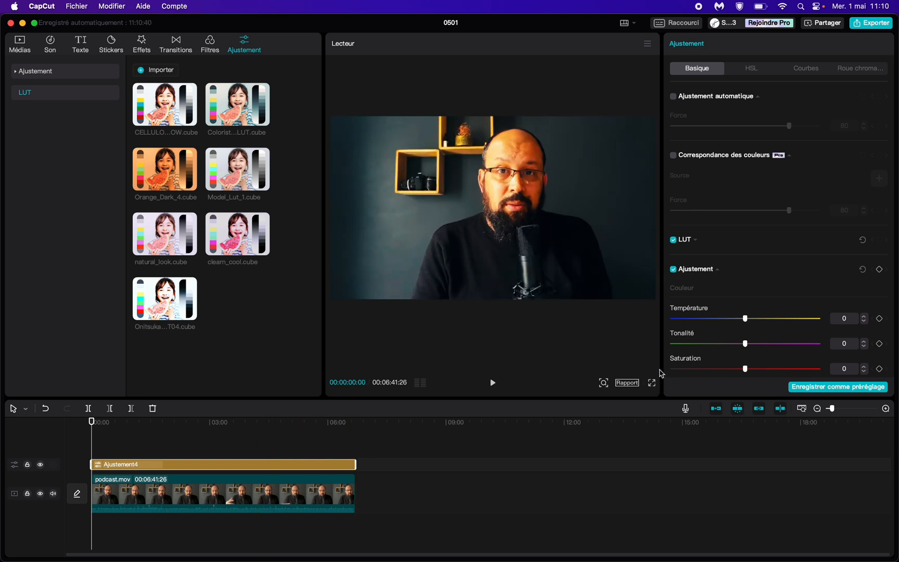
{"action": "left_click", "coordinate": [651, 383]}
{"action": "key", "text": "space"}
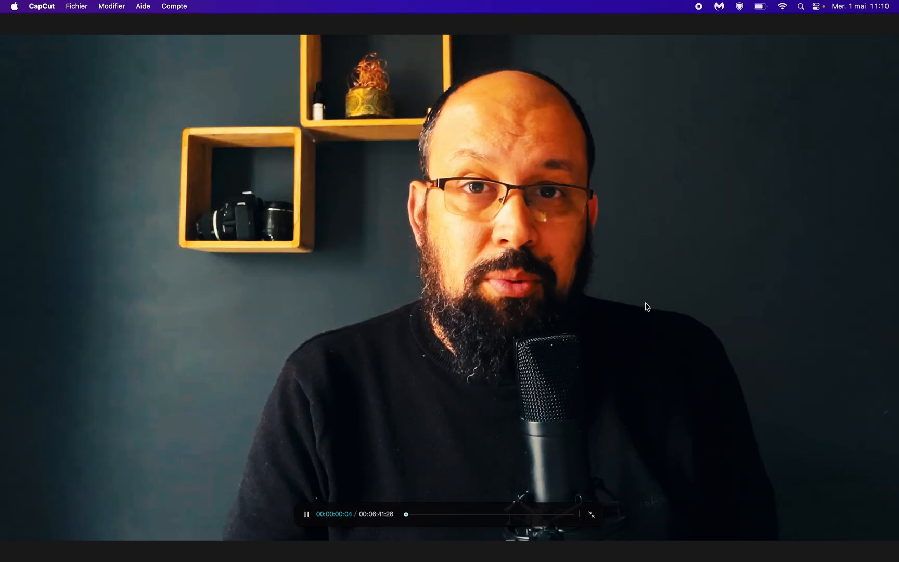
{"action": "key", "text": "Escape"}
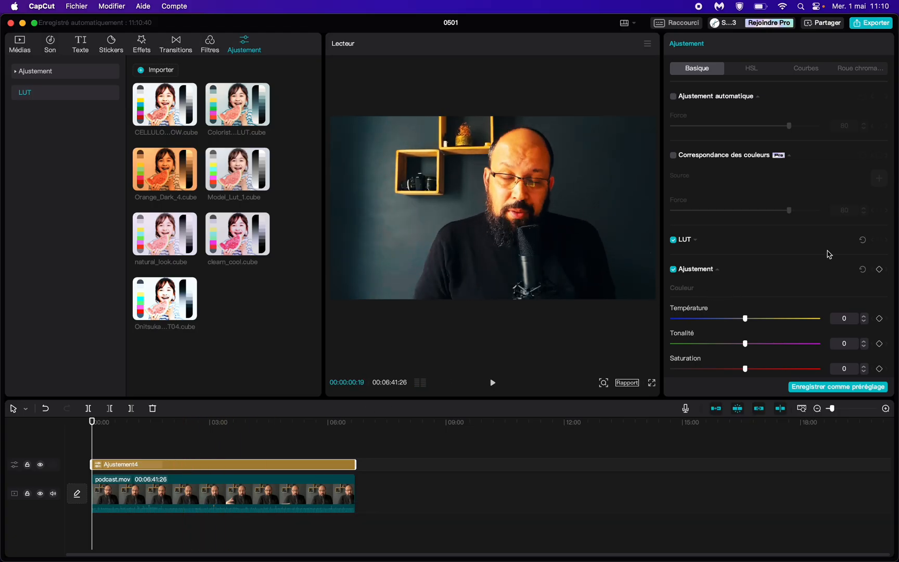
Step: Try the CELLULOID LUT at a Force of 55, and replace it with Colorist_Factory_Severn_LUT.cube at a Force of 79
{"action": "left_click", "coordinate": [695, 241]}
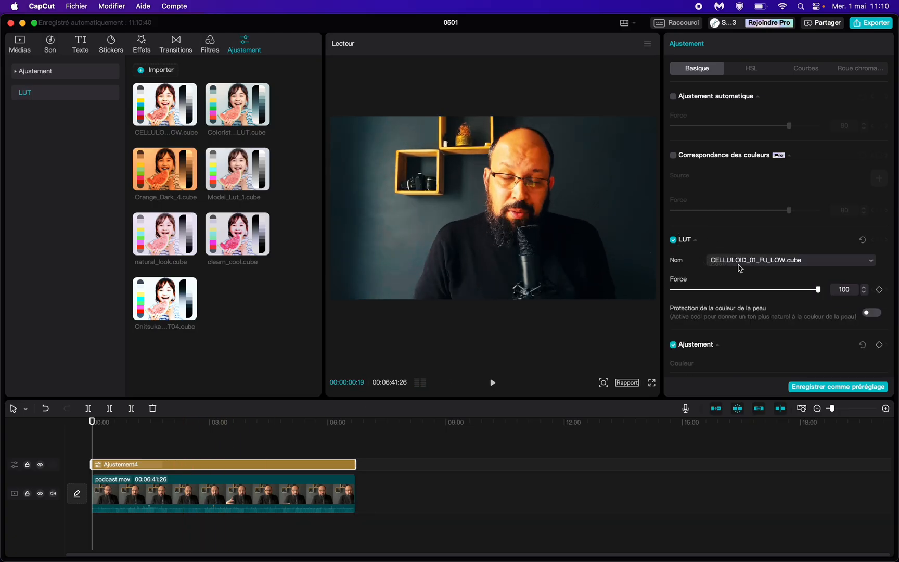
{"action": "left_click_drag", "start_coordinate": [818, 293], "coordinate": [754, 299]}
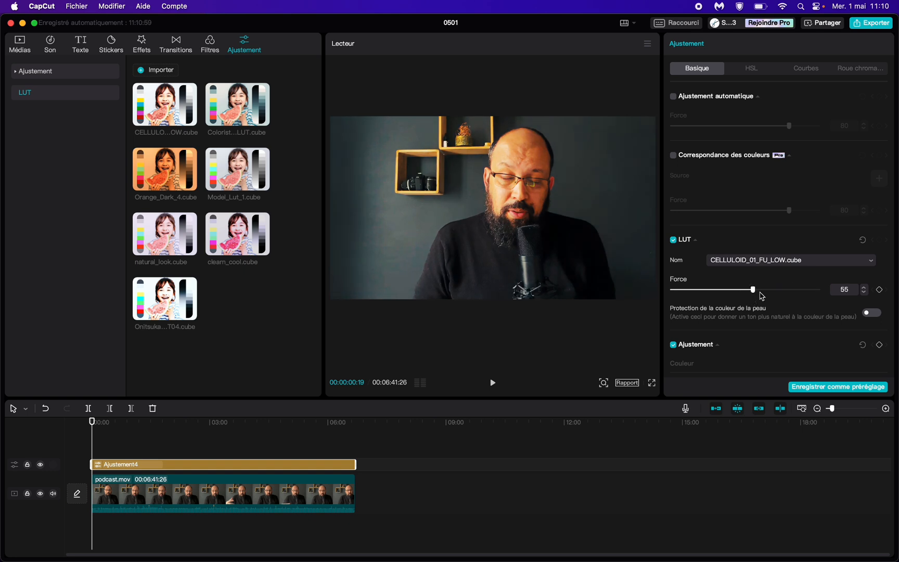
{"action": "left_click", "coordinate": [785, 260]}
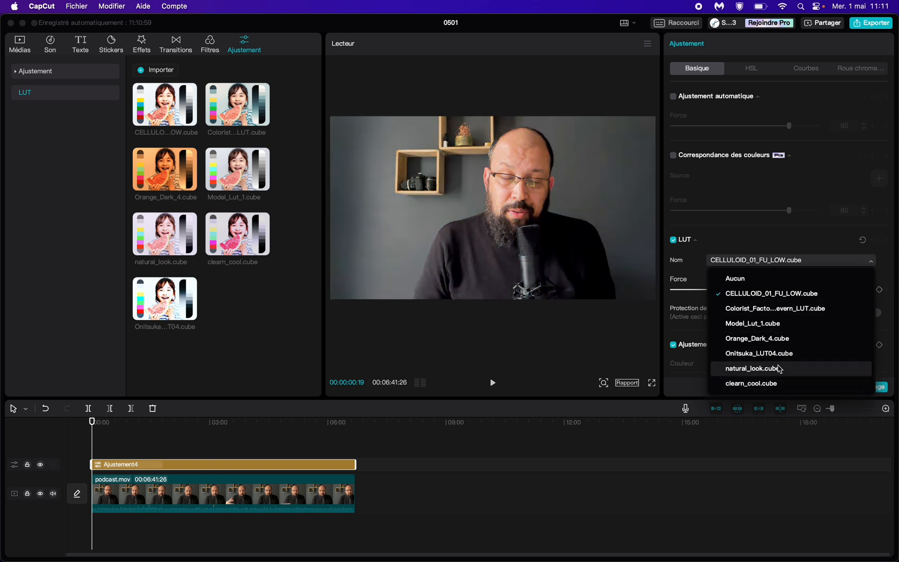
{"action": "left_click", "coordinate": [804, 309]}
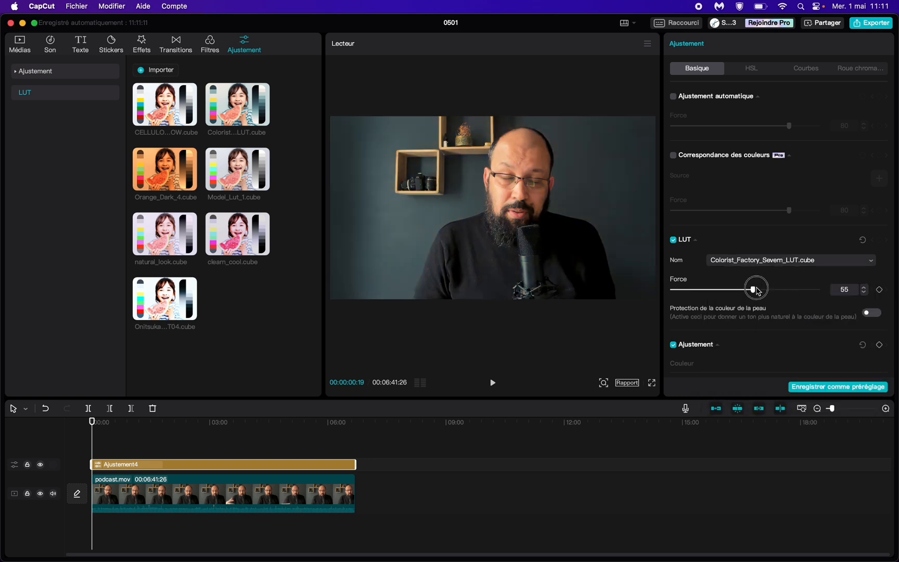
{"action": "left_click_drag", "start_coordinate": [752, 289], "coordinate": [787, 295]}
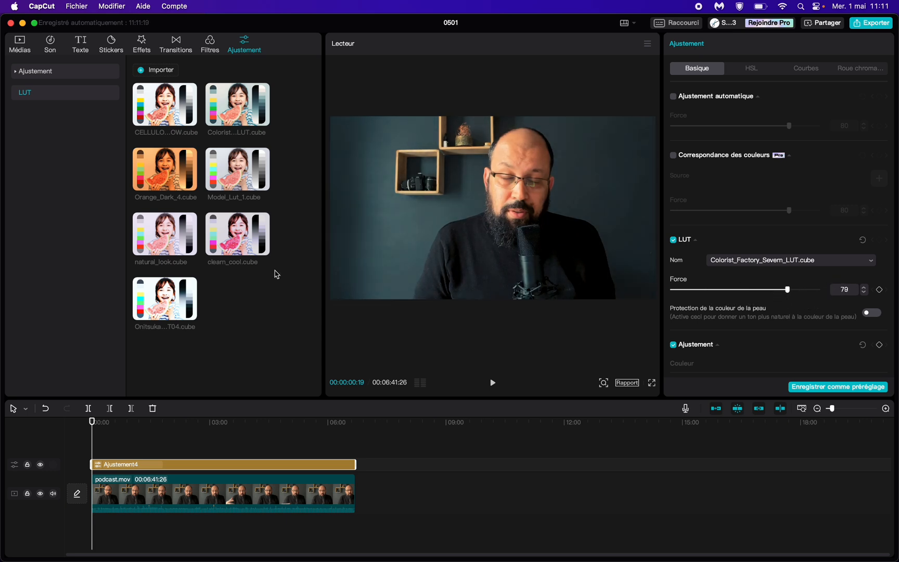
Step: Hide and show the adjustment track repeatedly to compare the podcast clip with and without the LUT
{"action": "left_click", "coordinate": [41, 465]}
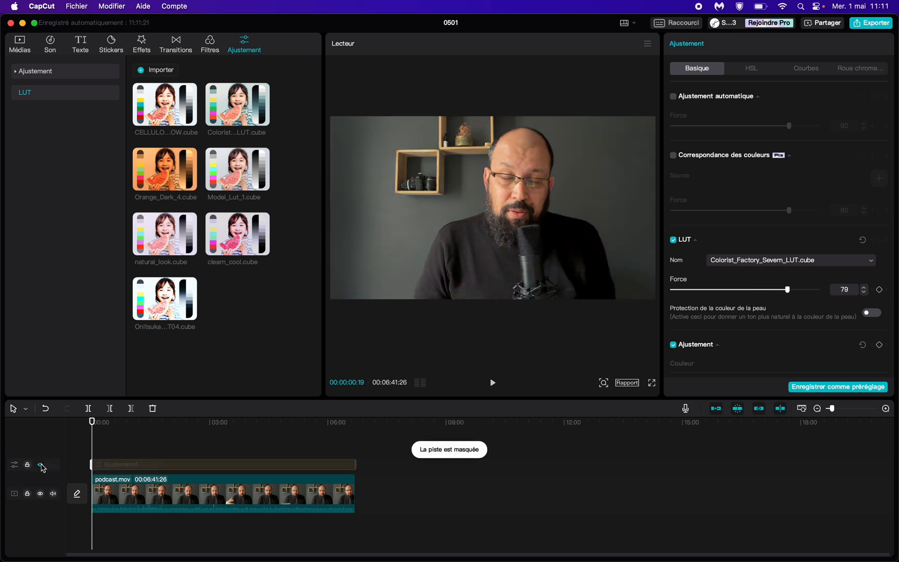
{"action": "left_click", "coordinate": [40, 465]}
{"action": "left_click", "coordinate": [40, 465]}
{"action": "left_click", "coordinate": [41, 465]}
{"action": "key", "text": "space"}
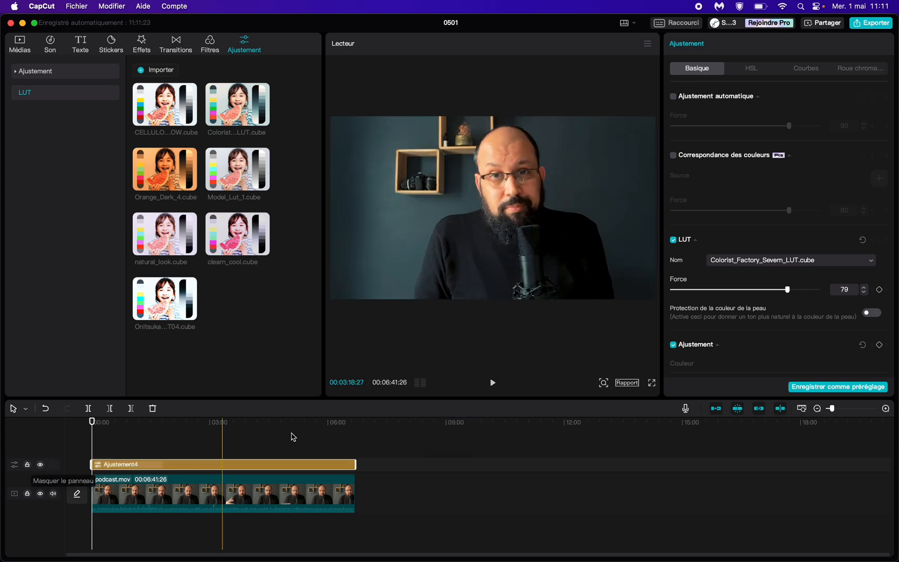
Step: Play the podcast clip in full screen with the Severn LUT applied, and pause playback back in the editor
{"action": "left_click", "coordinate": [652, 383]}
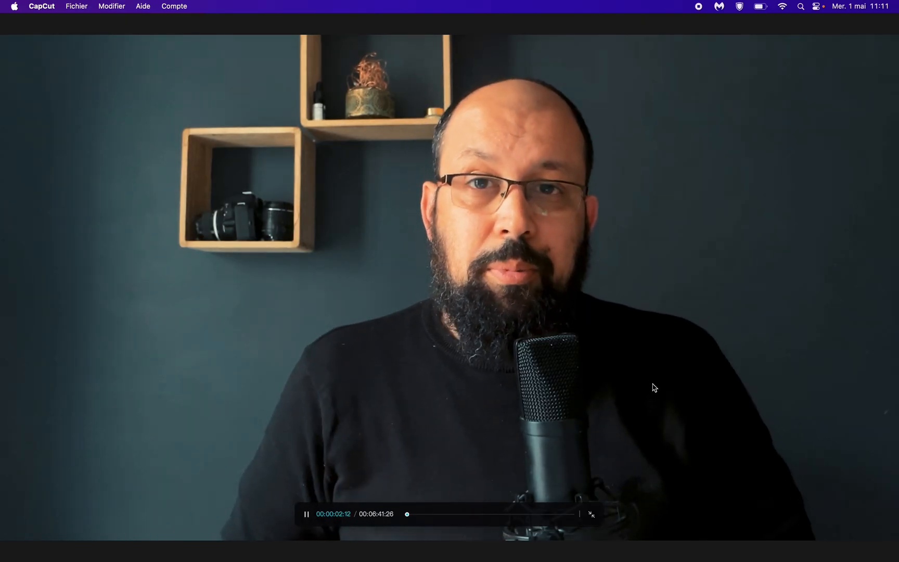
{"action": "key", "text": "Escape"}
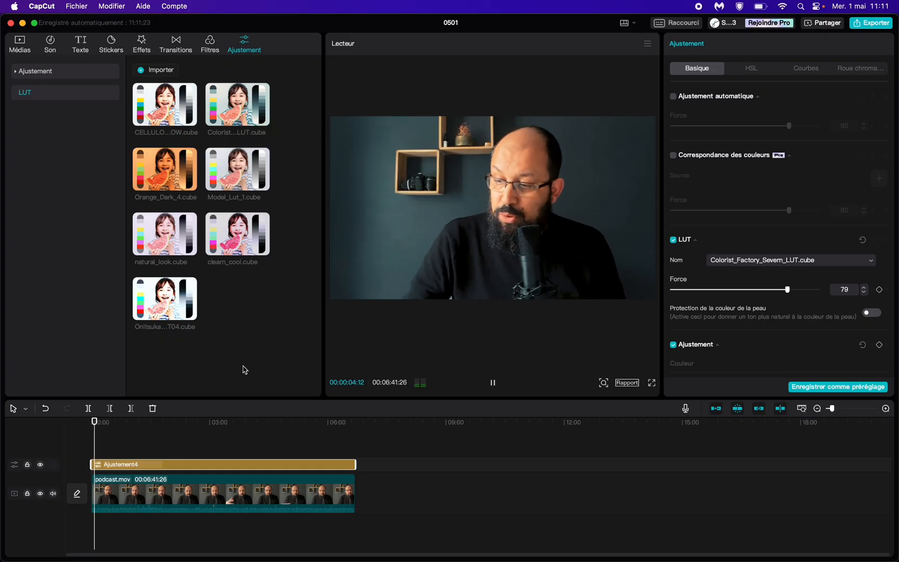
{"action": "key", "text": "space"}
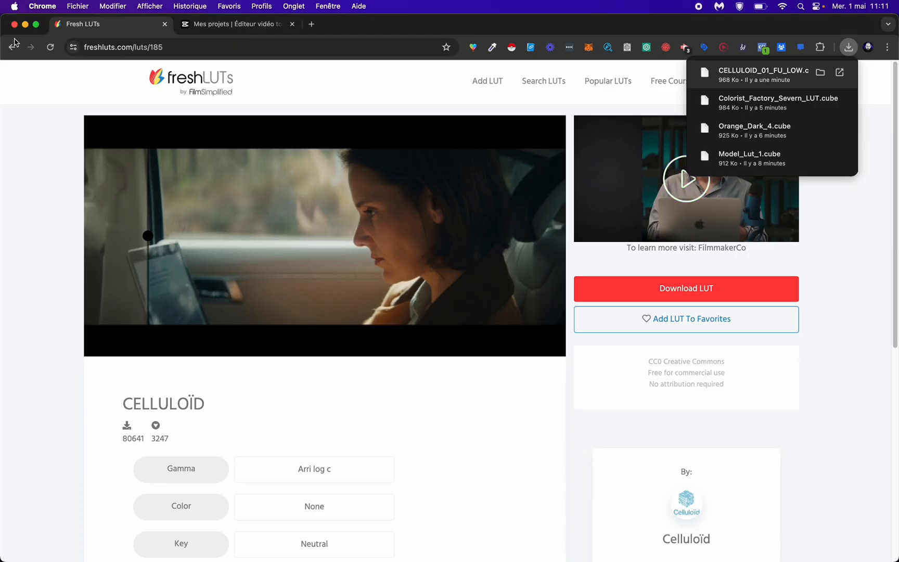
Step: Switch to Chrome and search freshLUTs for LUTs in the Black and white style
{"action": "left_click", "coordinate": [12, 47]}
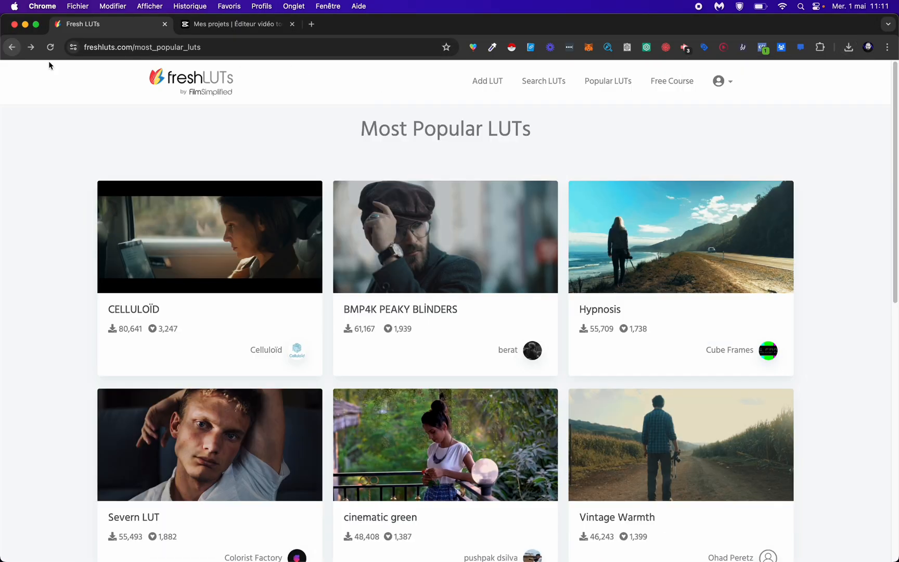
{"action": "scroll", "coordinate": [835, 224], "scroll_direction": "down", "scroll_amount": 6}
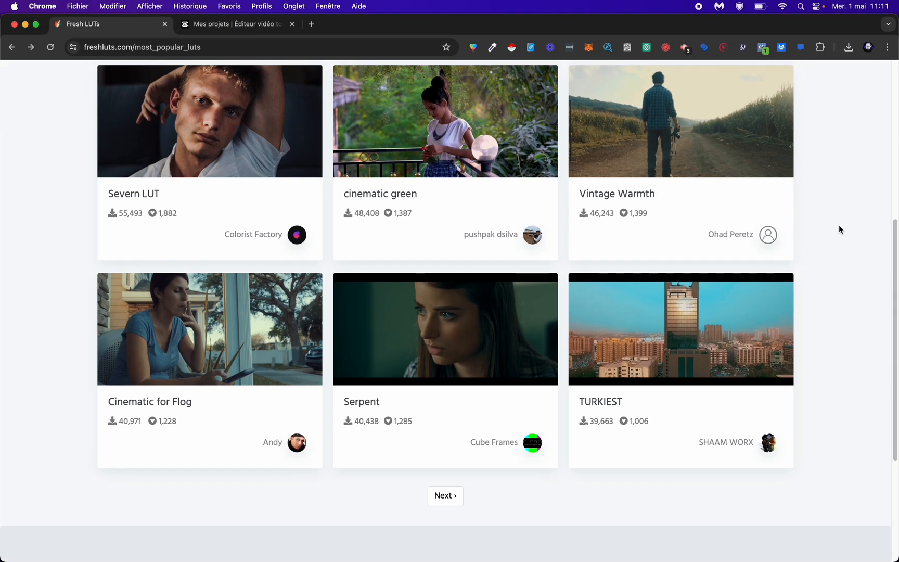
{"action": "scroll", "coordinate": [838, 229], "scroll_direction": "up", "scroll_amount": 6}
{"action": "left_click", "coordinate": [551, 81]}
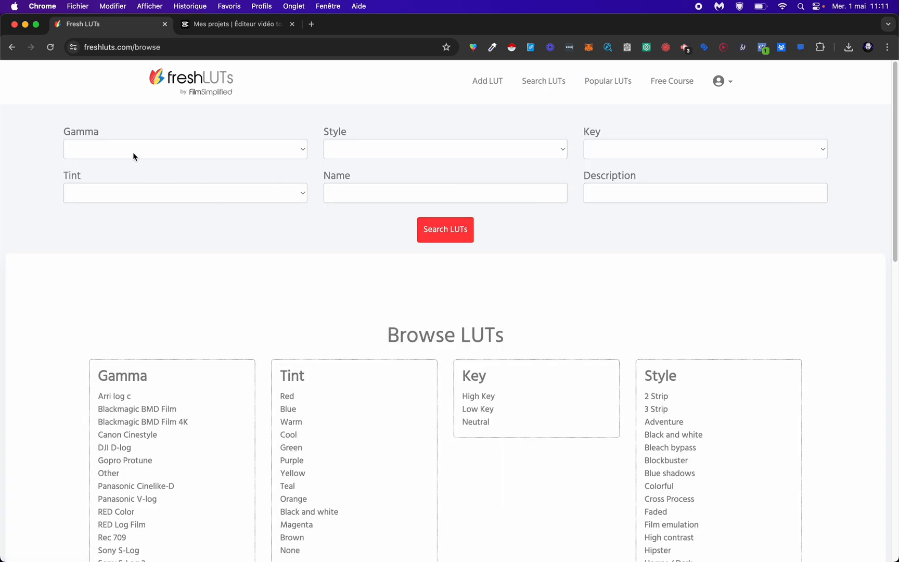
{"action": "left_click", "coordinate": [142, 193]}
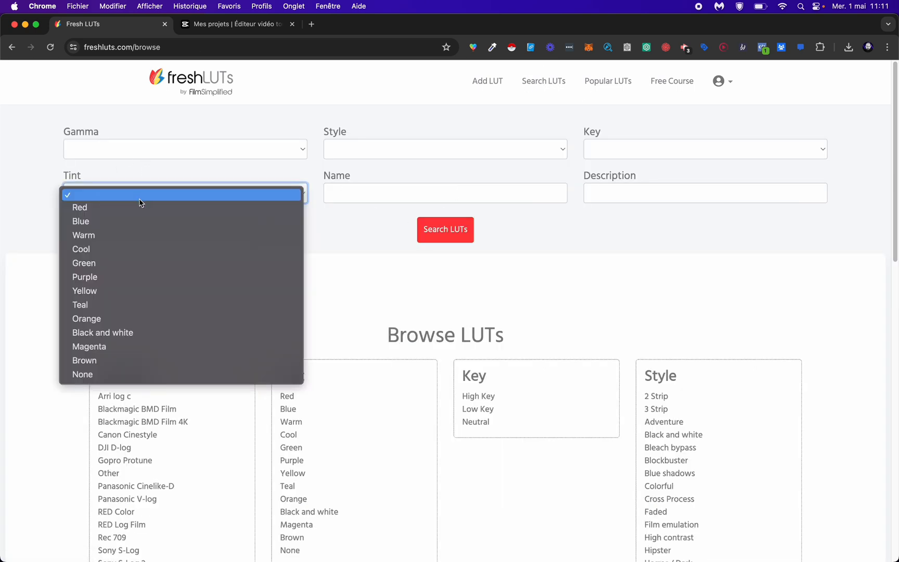
{"action": "left_click", "coordinate": [362, 154]}
{"action": "left_click", "coordinate": [414, 145]}
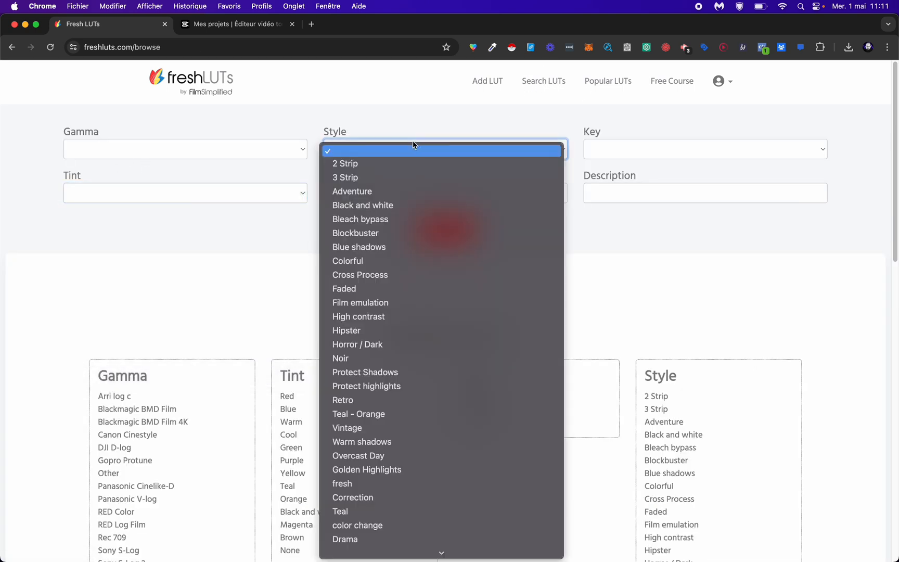
{"action": "left_click", "coordinate": [485, 210]}
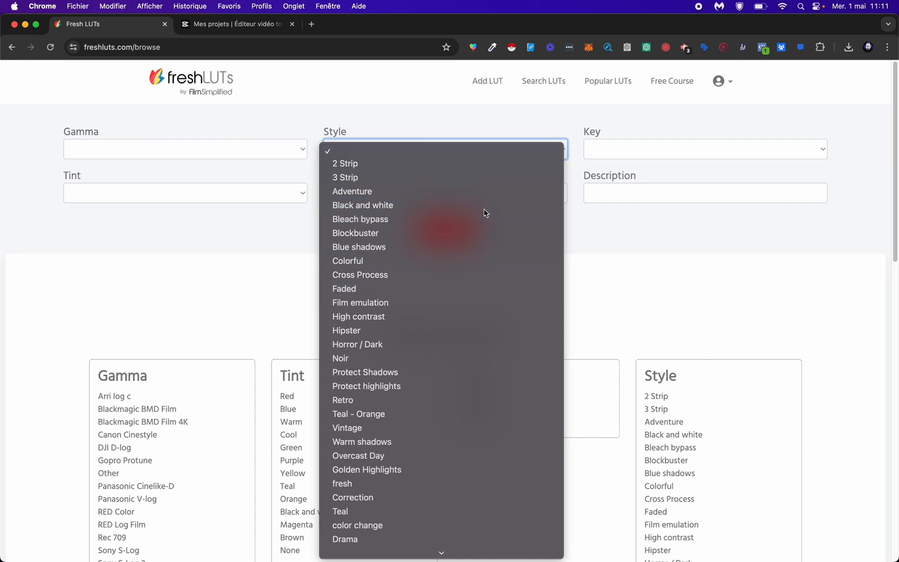
{"action": "left_click", "coordinate": [445, 230]}
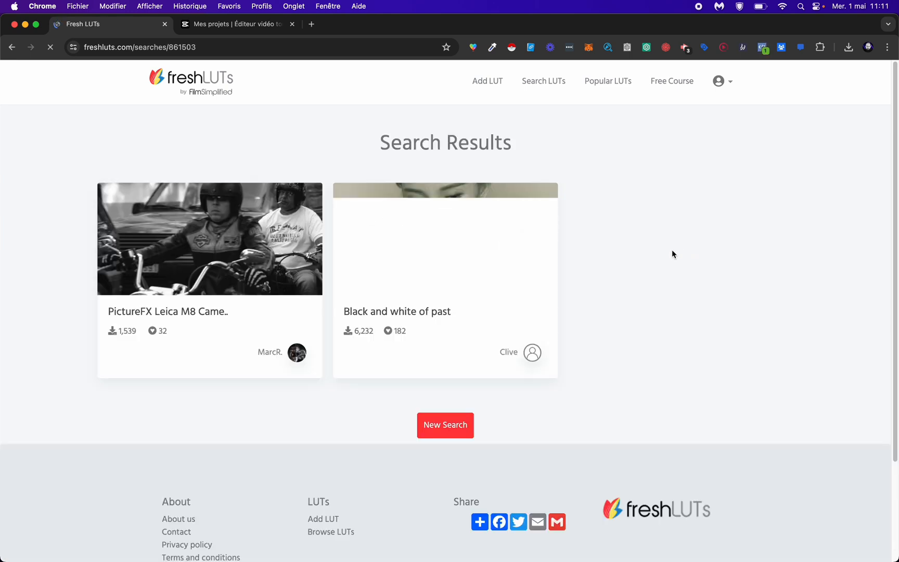
Step: Download the PictureFX Leica M8 Camera Black and White LUT and import it into CapCut as a LUT resource
{"action": "left_click", "coordinate": [161, 239]}
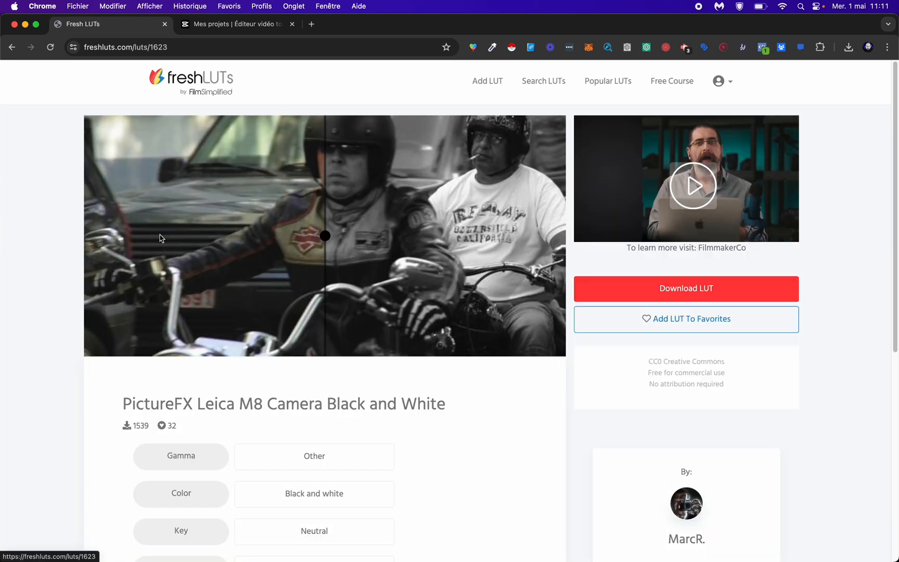
{"action": "left_click", "coordinate": [700, 300]}
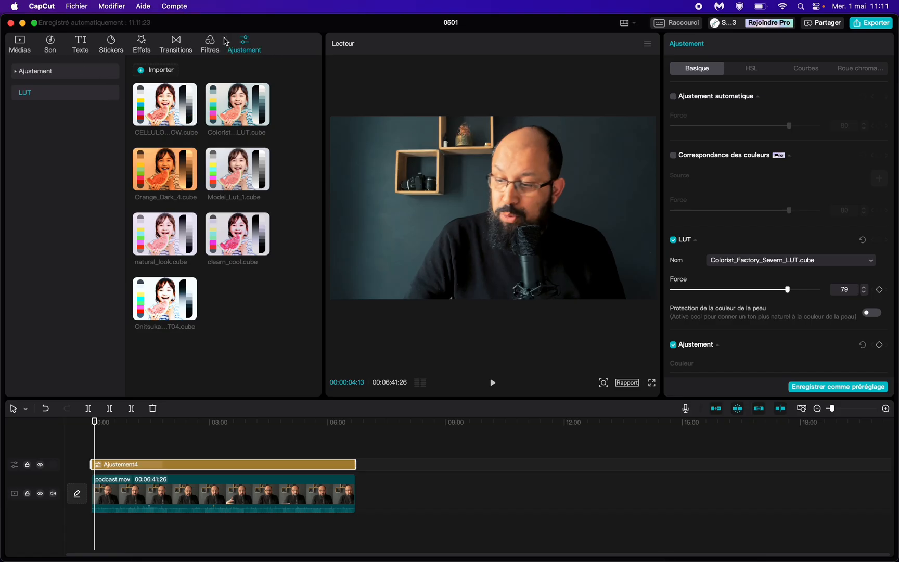
{"action": "left_click", "coordinate": [158, 69]}
{"action": "double_click", "coordinate": [199, 154]}
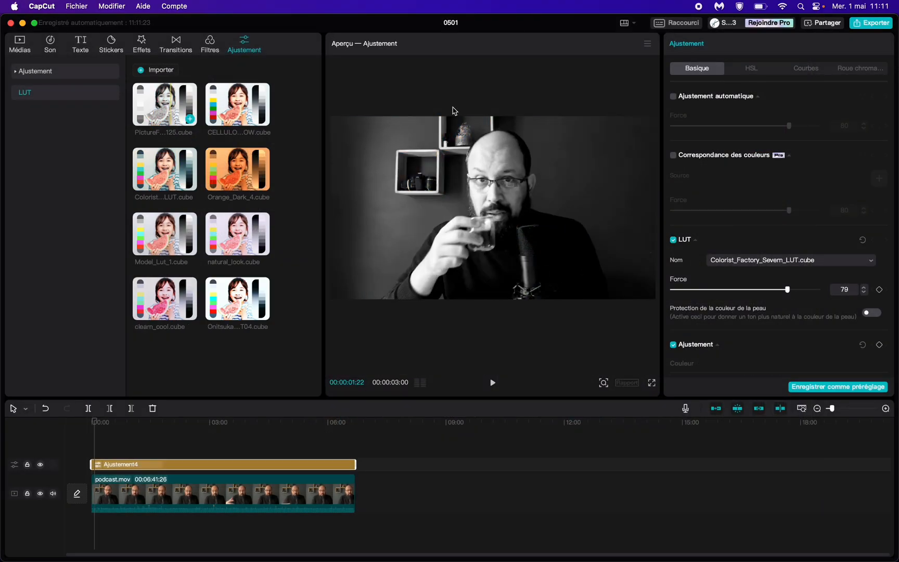
Step: Replace the Severn adjustment layer with PictureFX-LeicaM8-BW-125.cube, extended to the end of the podcast clip at a Force of 100
{"action": "left_click", "coordinate": [762, 260]}
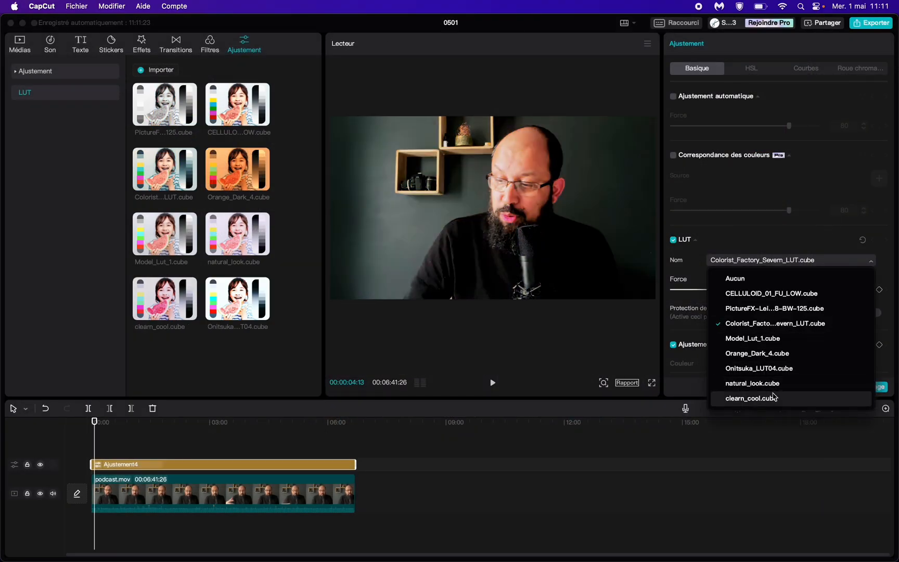
{"action": "left_click", "coordinate": [180, 110]}
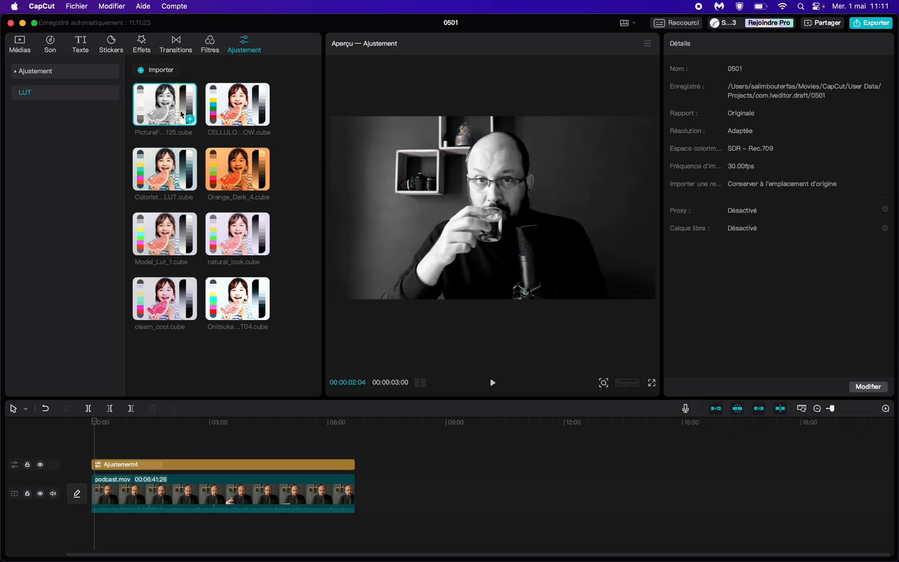
{"action": "left_click", "coordinate": [225, 469]}
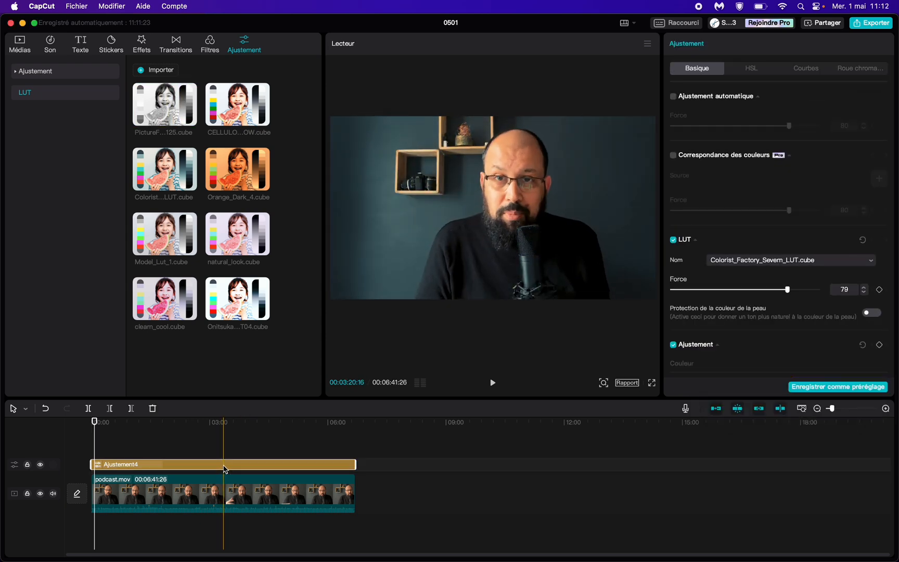
{"action": "key", "text": "Delete"}
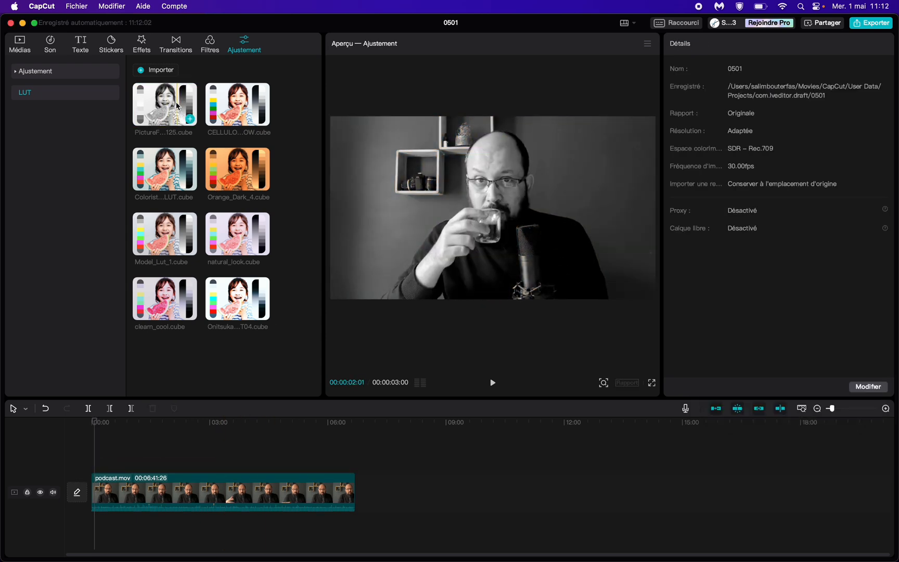
{"action": "left_click_drag", "start_coordinate": [164, 169], "coordinate": [350, 469]}
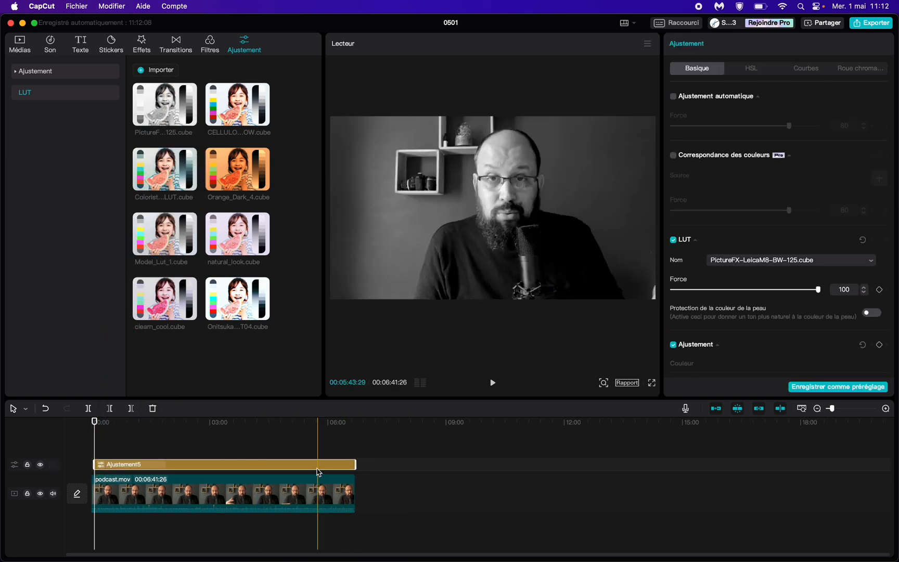
{"action": "left_click_drag", "start_coordinate": [817, 292], "coordinate": [869, 297]}
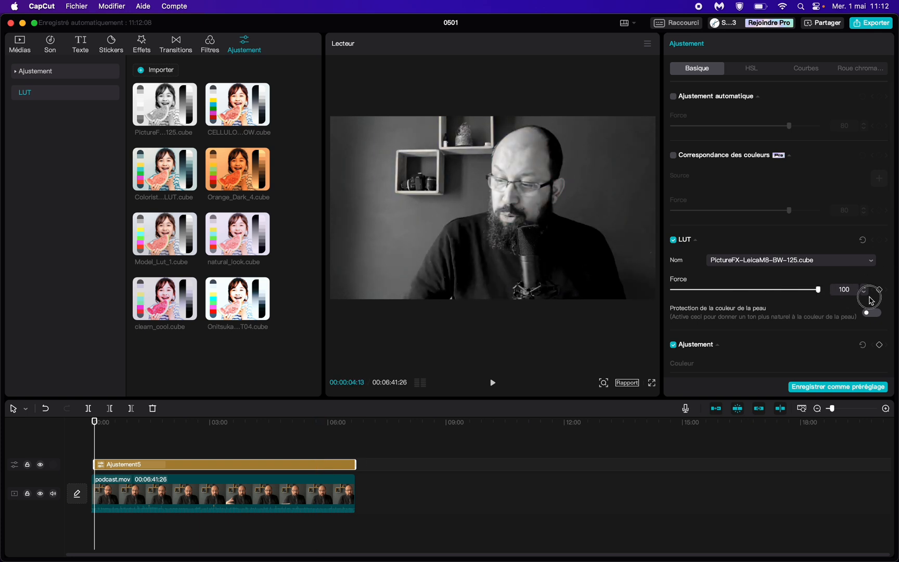
Step: Play a few seconds of the podcast clip in full screen to preview the black-and-white LUT
{"action": "left_click", "coordinate": [652, 386]}
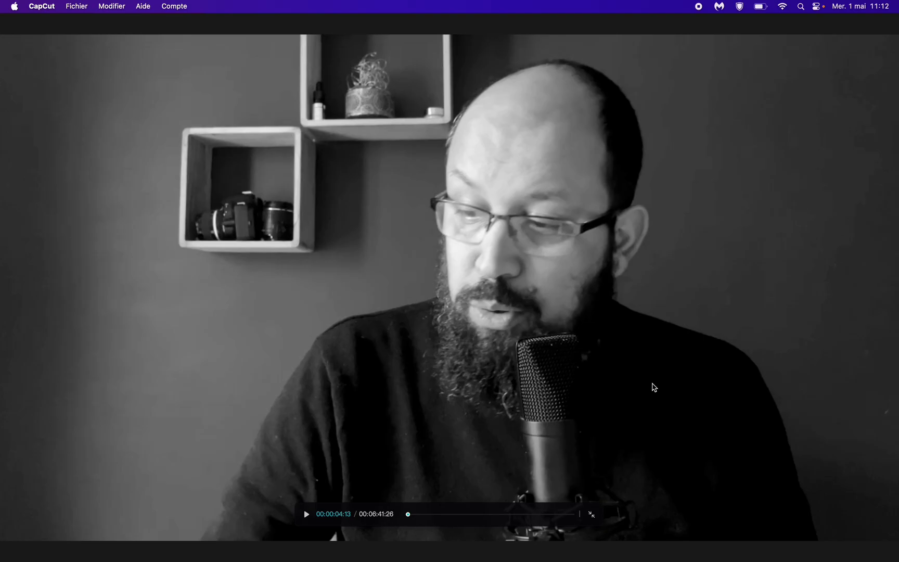
{"action": "key", "text": "space"}
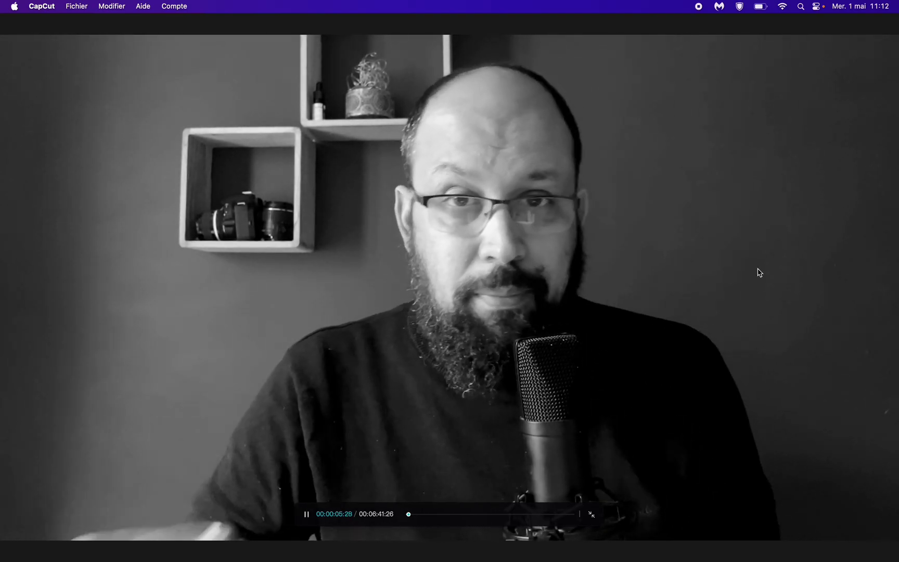
{"action": "key", "text": "space"}
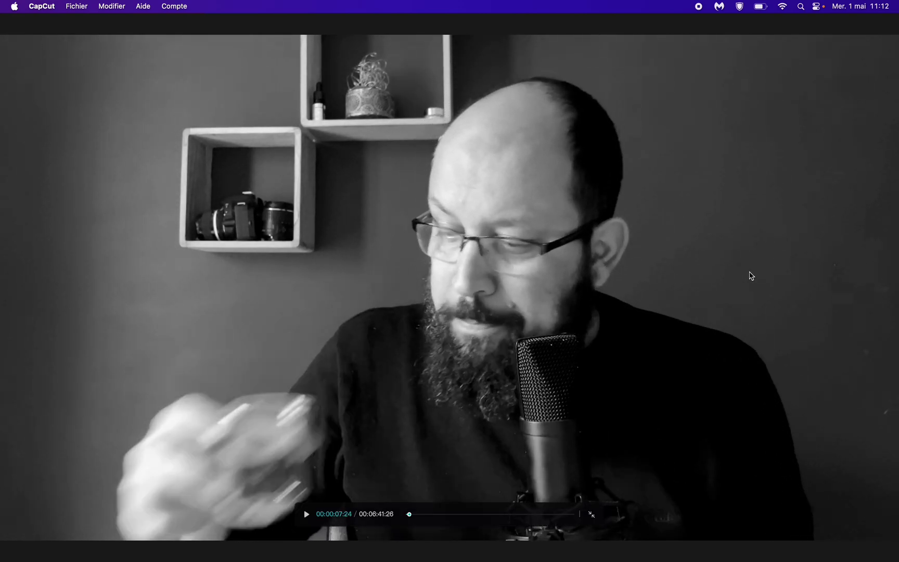
{"action": "key", "text": "Escape"}
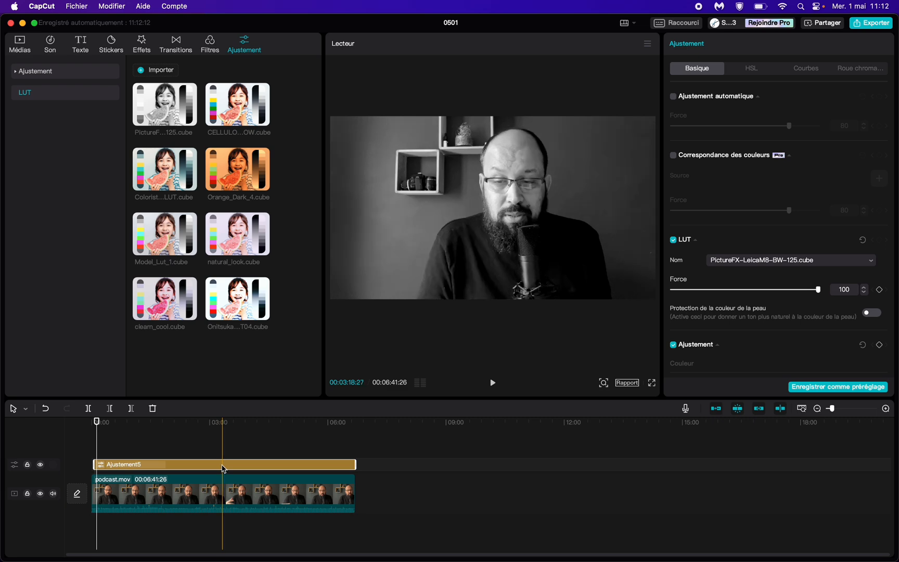
Step: Switch to Chrome and download the ROYALS LUT from the Featured LUTs on the freshLUTs home page
{"action": "key", "text": "super+Tab"}
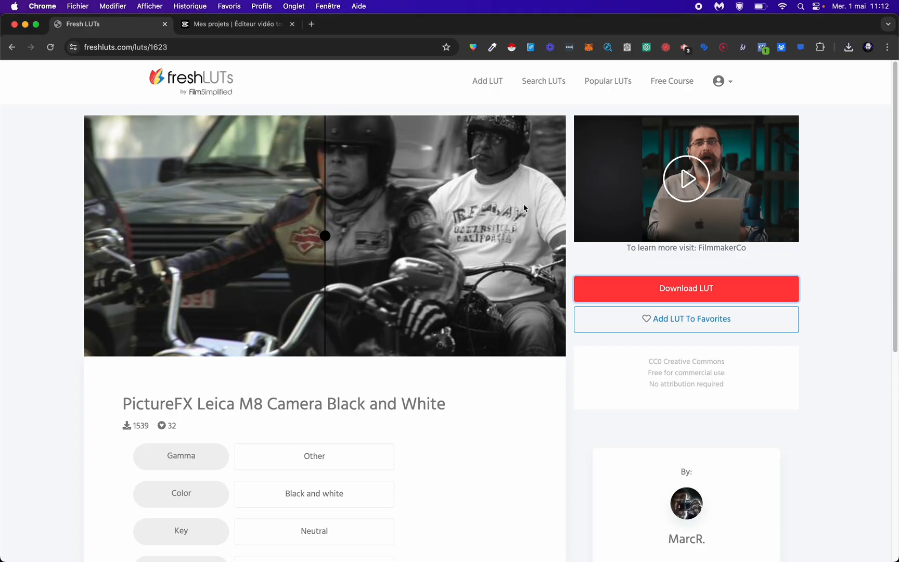
{"action": "left_click", "coordinate": [177, 86]}
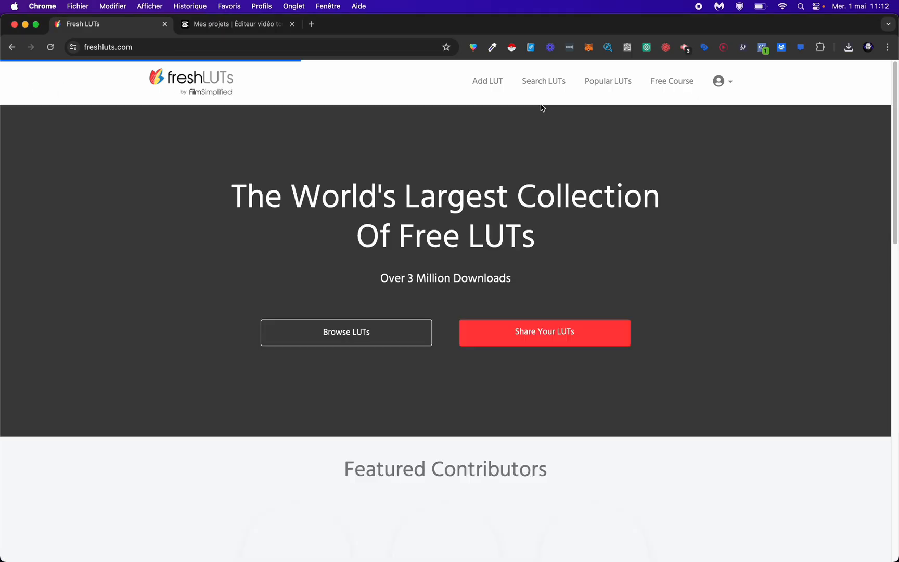
{"action": "scroll", "coordinate": [511, 390], "scroll_direction": "down", "scroll_amount": 12}
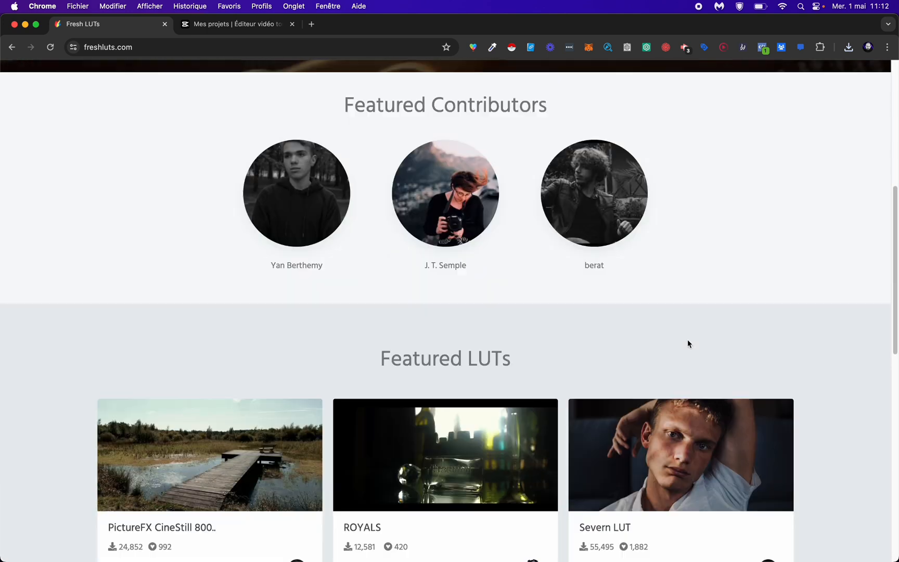
{"action": "scroll", "coordinate": [800, 307], "scroll_direction": "up", "scroll_amount": 2}
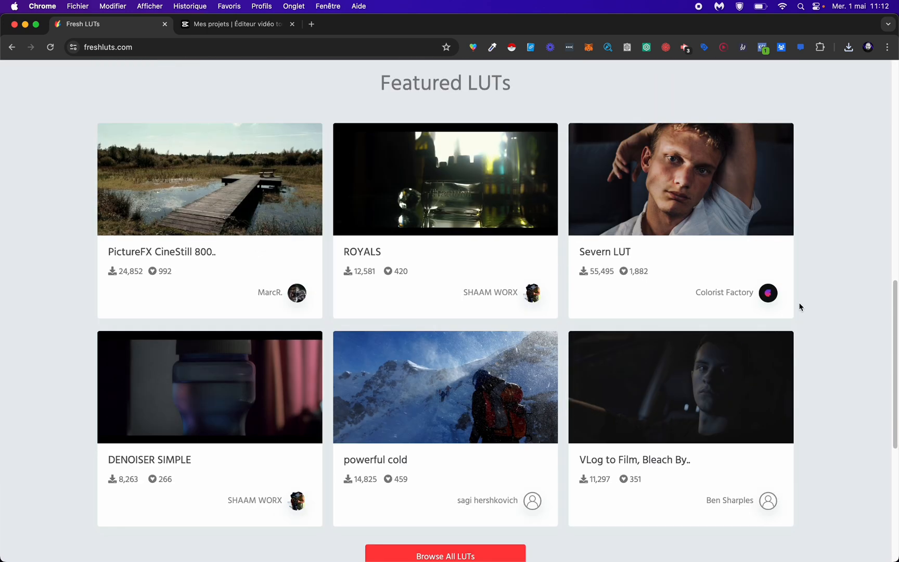
{"action": "left_click", "coordinate": [500, 216]}
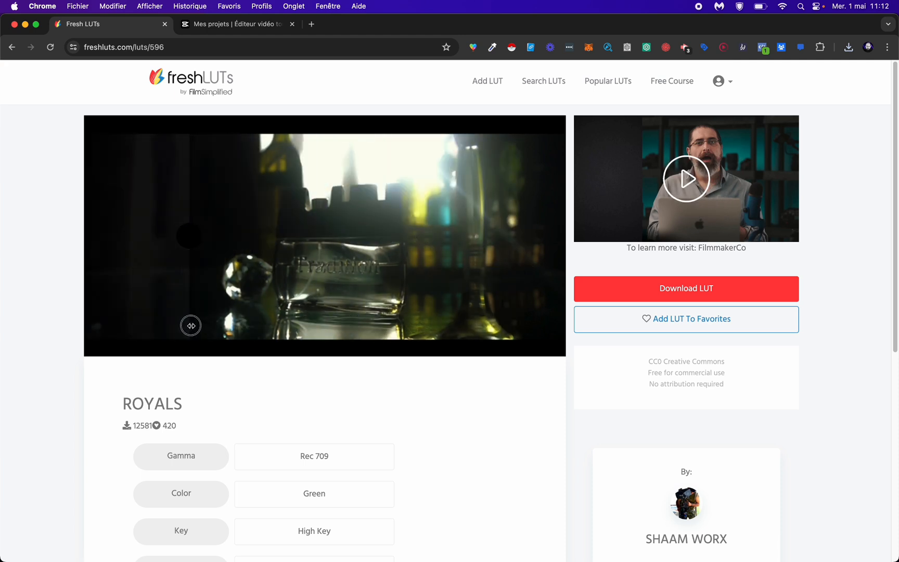
{"action": "left_click", "coordinate": [749, 288]}
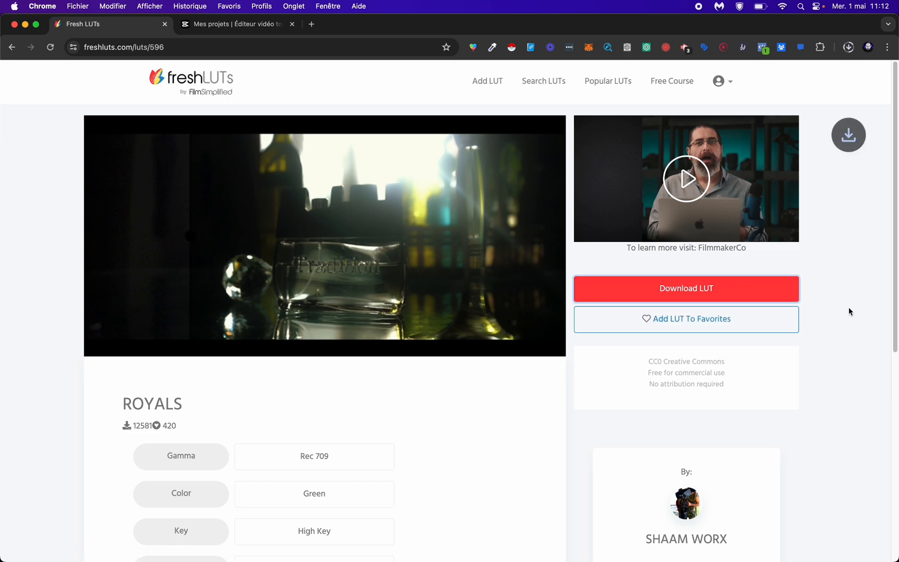
Step: Switch to CapCut and import the downloaded ROYALS .cube file as a LUT resource
{"action": "key", "text": "super+Tab"}
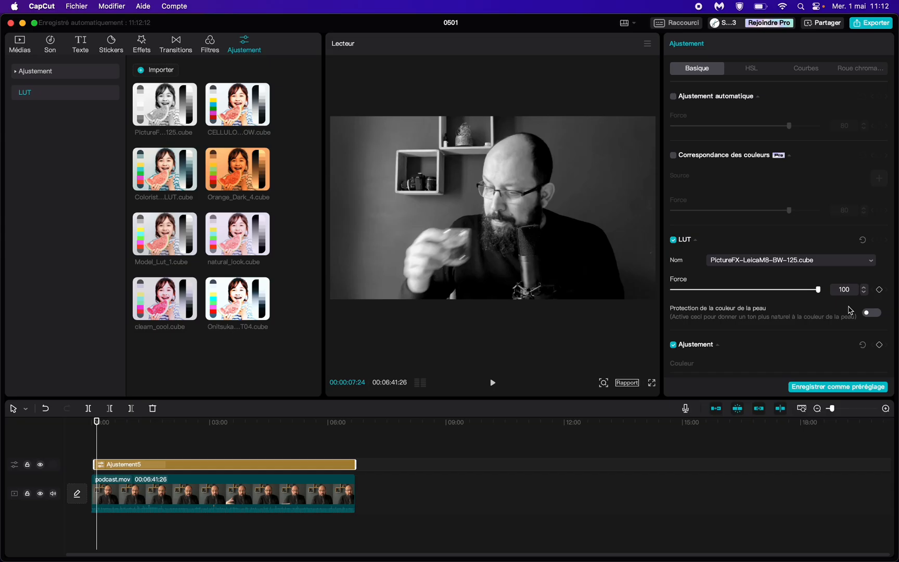
{"action": "left_click", "coordinate": [155, 70]}
{"action": "double_click", "coordinate": [191, 128]}
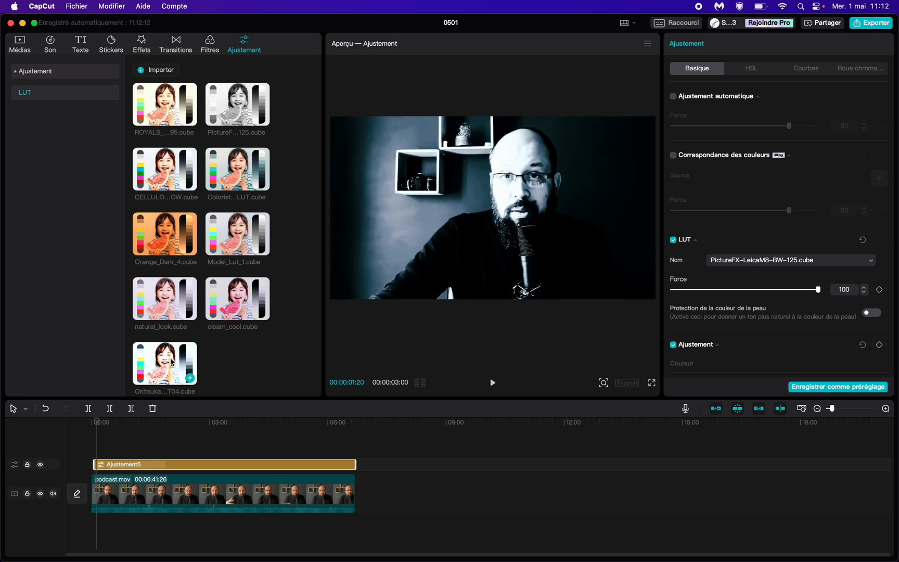
{"action": "key", "text": "super+Tab"}
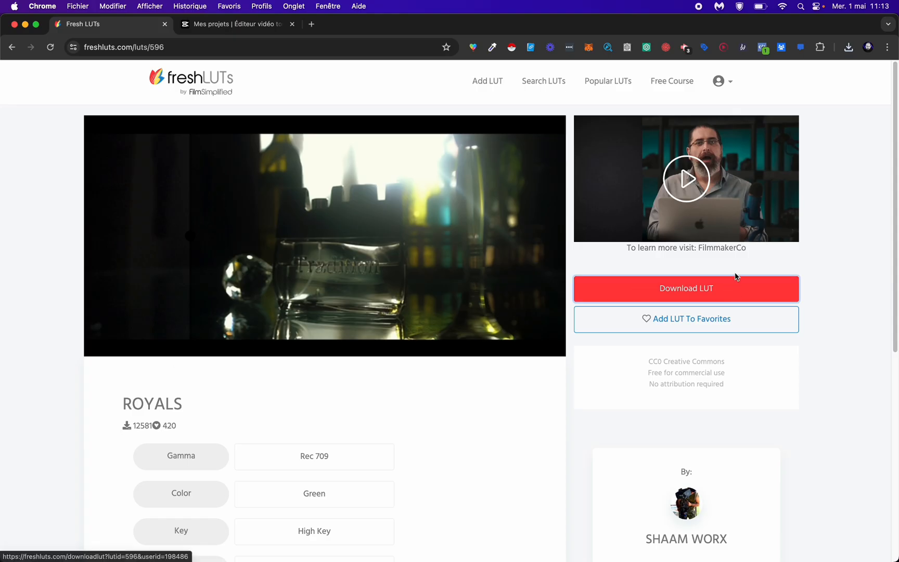
{"action": "key", "text": "super+Tab"}
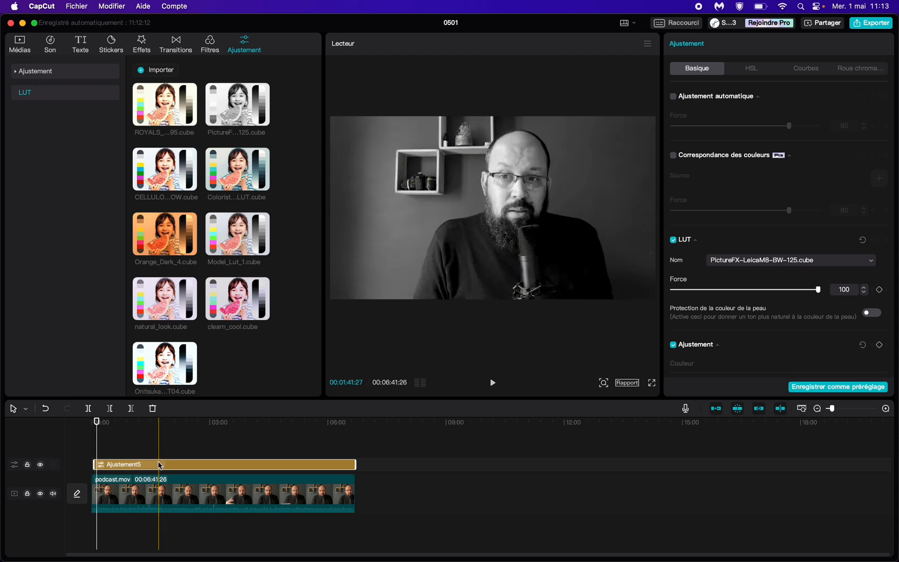
Step: Replace the black-and-white adjustment layer with the ROYALS LUT spanning the whole podcast clip, and preview the frame at 00:01:18:01
{"action": "key", "text": "Delete"}
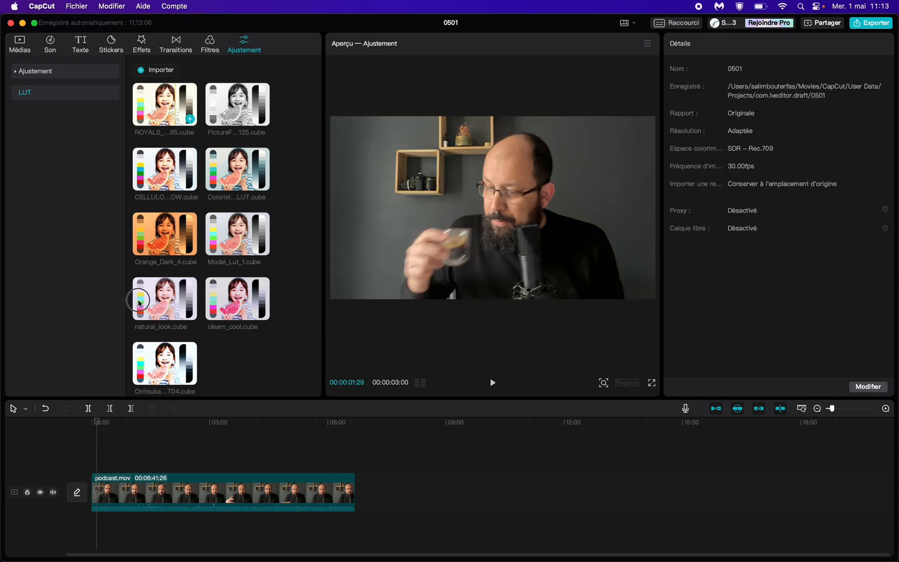
{"action": "left_click_drag", "start_coordinate": [156, 364], "coordinate": [356, 468]}
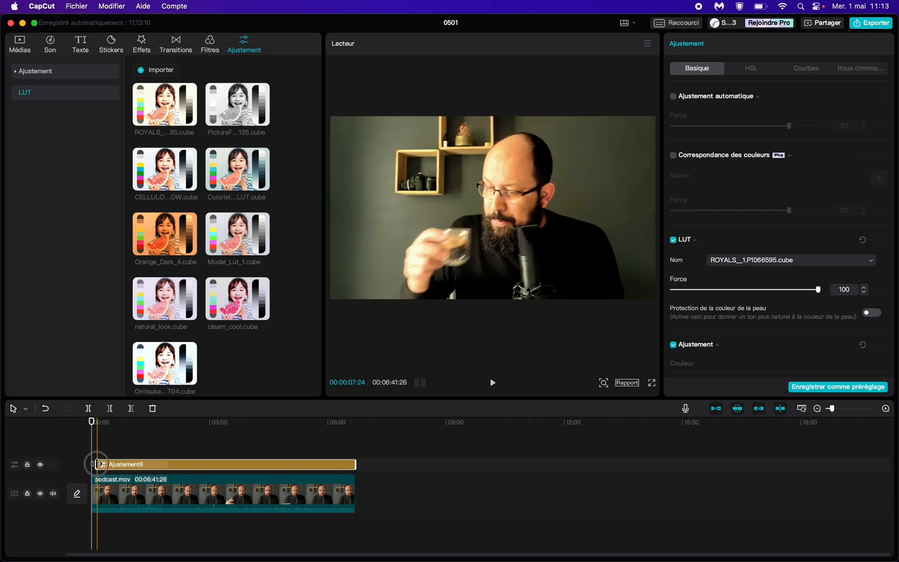
{"action": "left_click", "coordinate": [142, 434]}
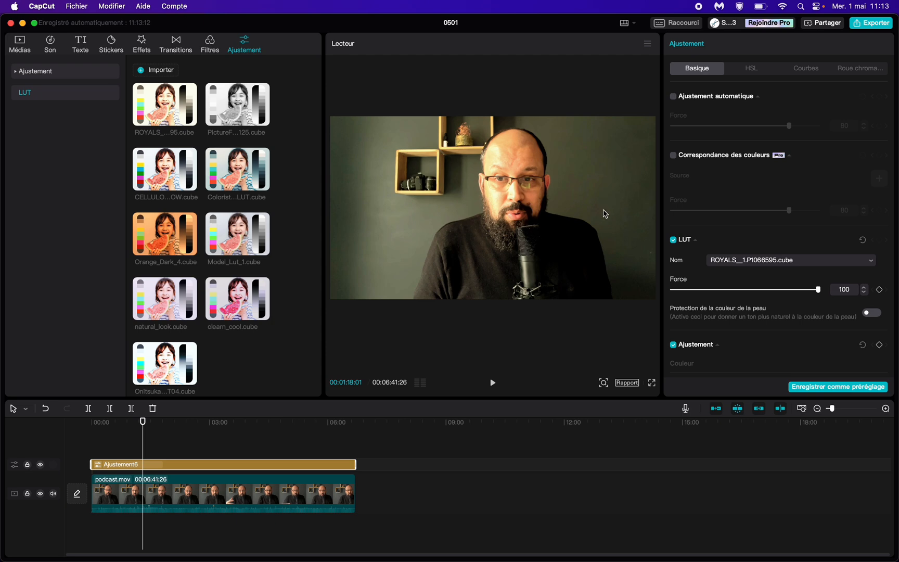
Step: Change the adjustment layer's LUT to Colorist_Factory_Severn_LUT.cube
{"action": "key", "text": "super+Tab"}
{"action": "key", "text": "super+Tab"}
{"action": "left_click", "coordinate": [749, 262]}
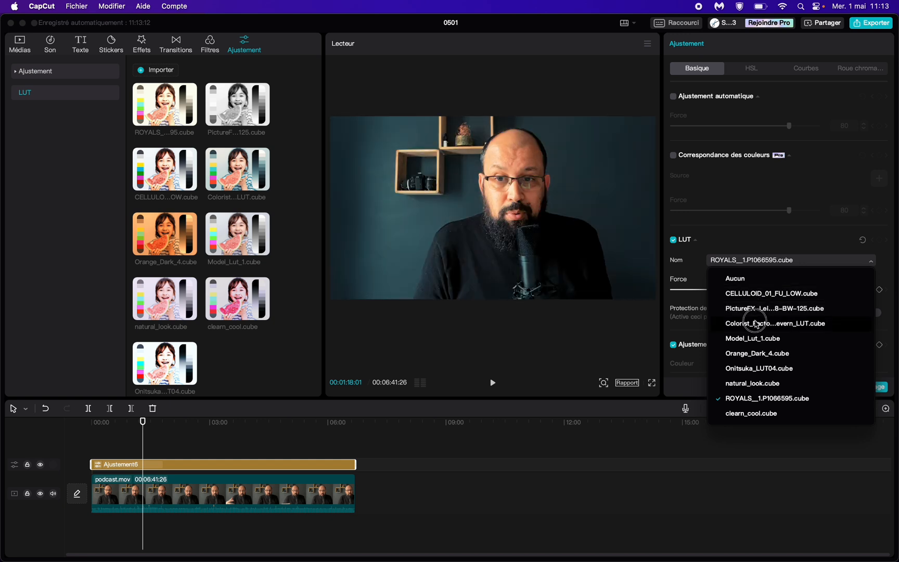
{"action": "left_click", "coordinate": [757, 323]}
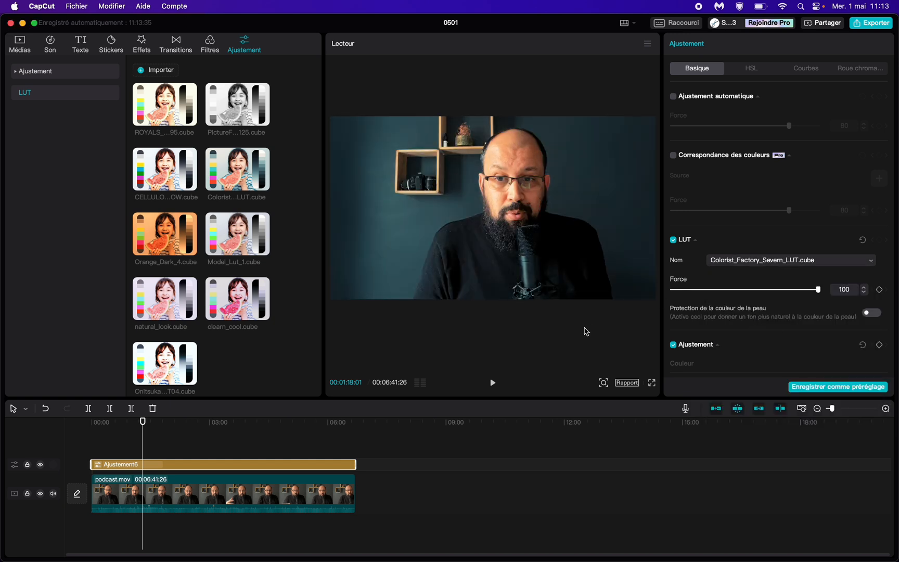
Step: Hide the adjustment track and show it again to compare the frame with and without the LUT
{"action": "left_click", "coordinate": [41, 465]}
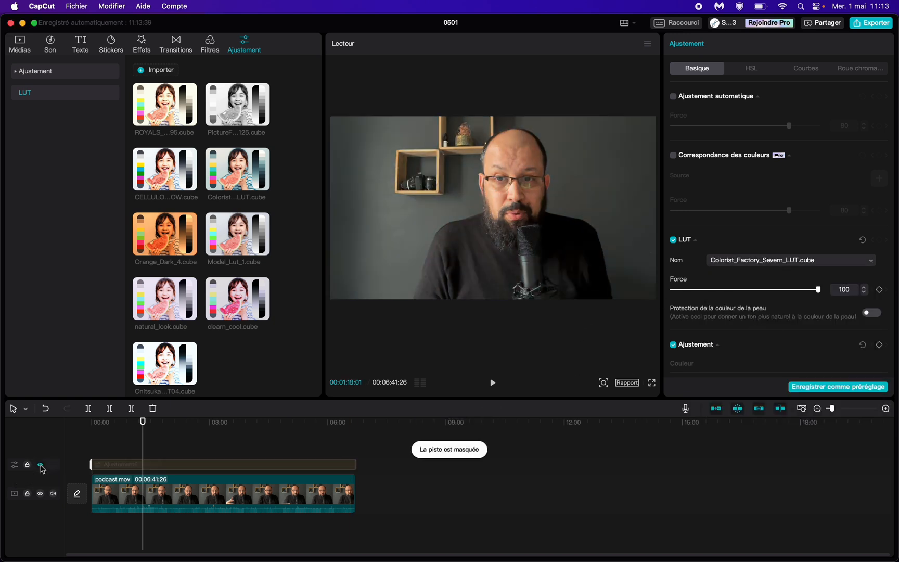
{"action": "left_click", "coordinate": [41, 465]}
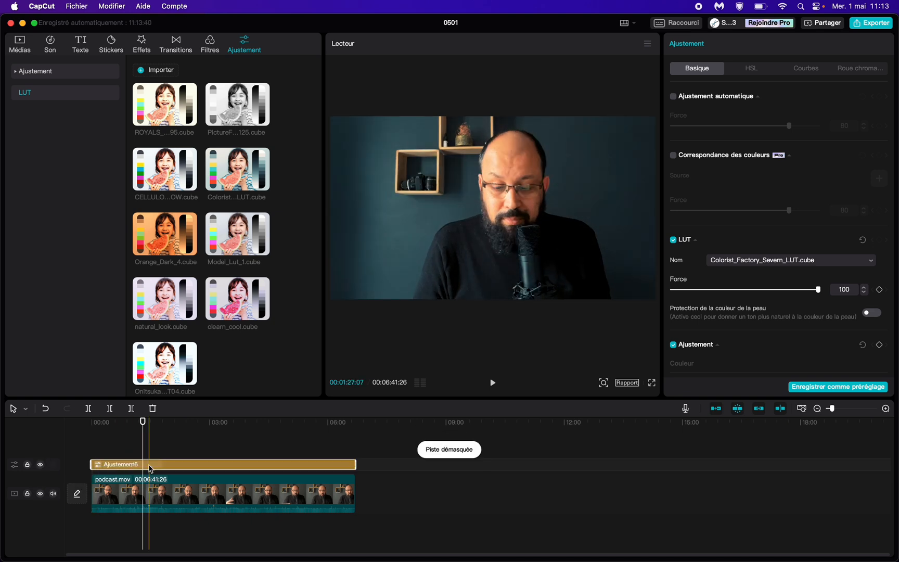
{"action": "mouse_move", "coordinate": [818, 290]}
{"action": "left_mouse_down"}
{"action": "mouse_move", "coordinate": [779, 290]}
{"action": "mouse_move", "coordinate": [821, 291]}
{"action": "left_mouse_up"}
Step: Apply a mirror mask to the podcast clip and enlarge it to size 606 to create cinematic black bars
{"action": "left_click", "coordinate": [594, 182]}
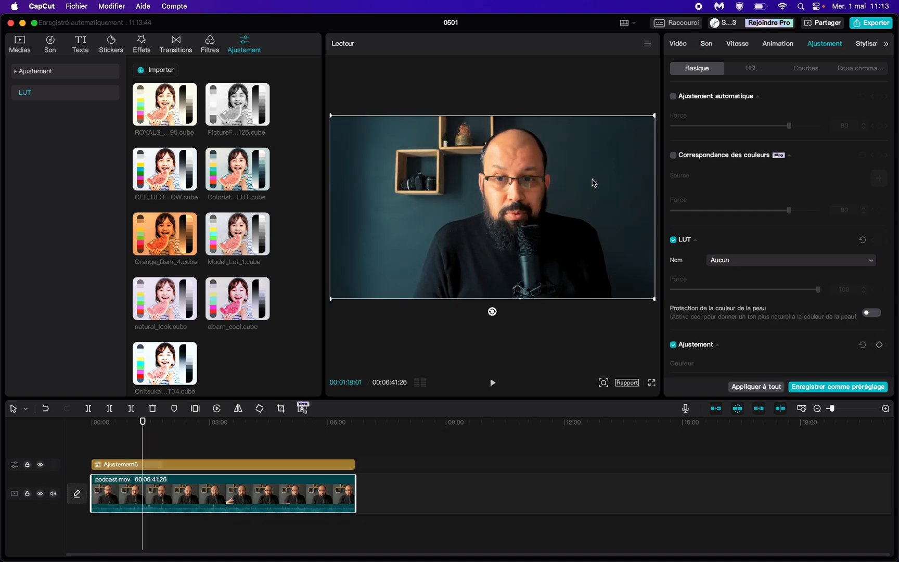
{"action": "left_click", "coordinate": [674, 48]}
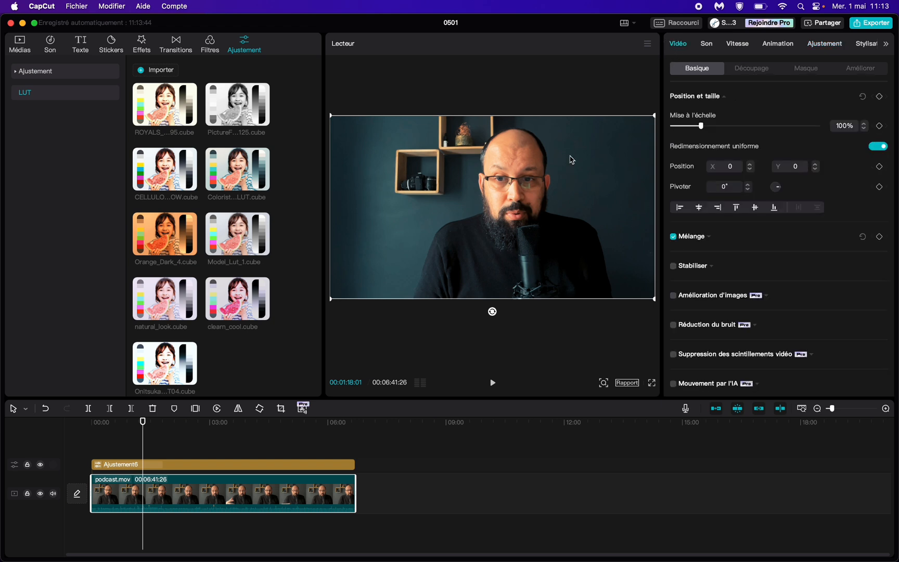
{"action": "left_click", "coordinate": [803, 69]}
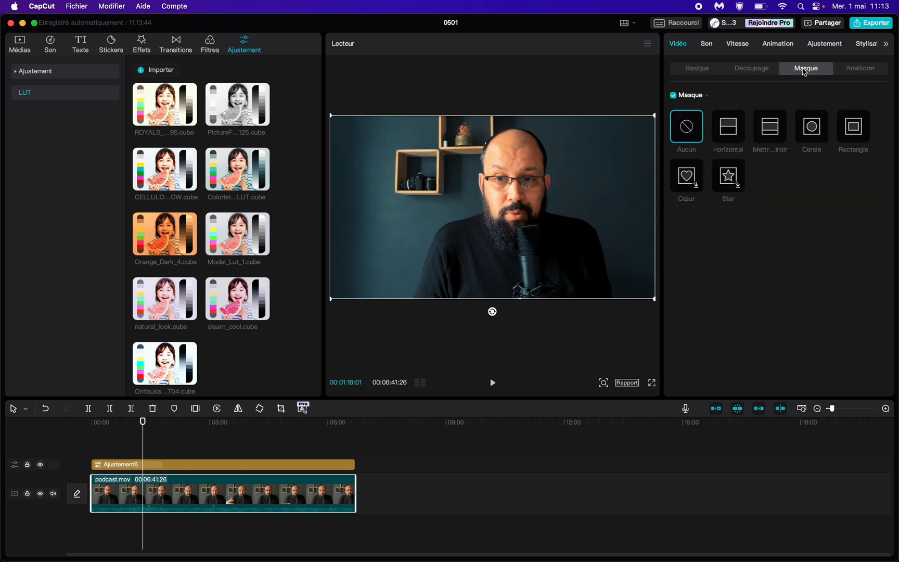
{"action": "left_click", "coordinate": [770, 130]}
{"action": "left_click_drag", "start_coordinate": [496, 167], "coordinate": [490, 144]}
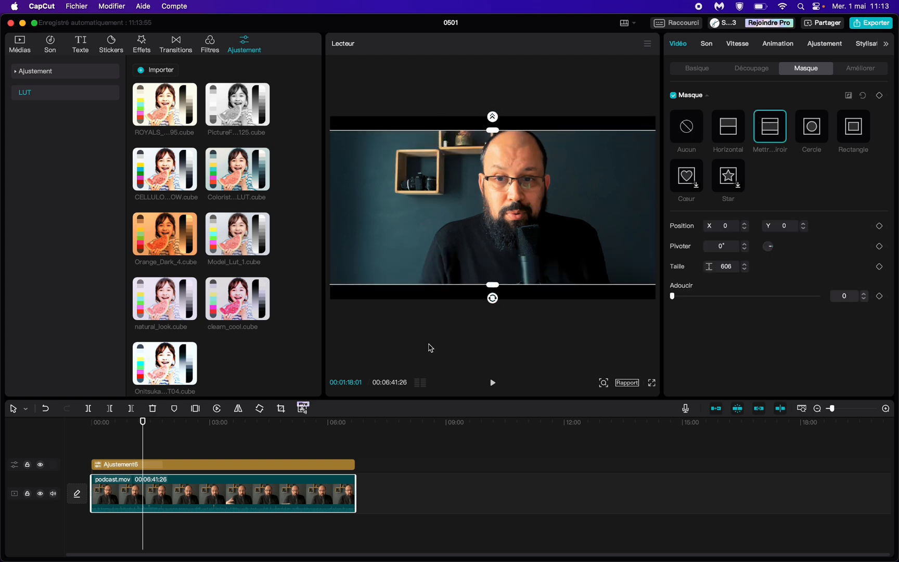
Step: Play a few seconds of the masked clip in full screen from 00:01:38:19, and return to the editor
{"action": "left_click", "coordinate": [157, 465]}
{"action": "left_click", "coordinate": [545, 365]}
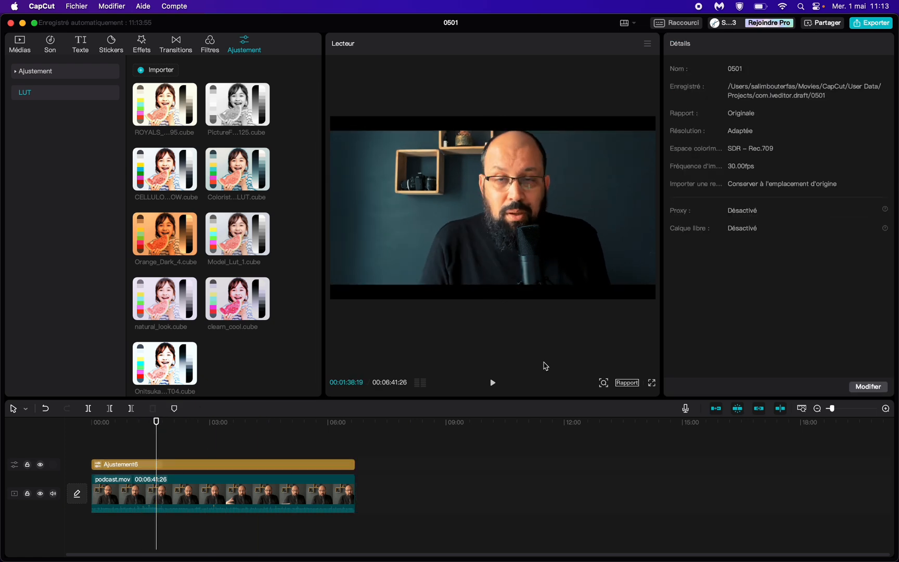
{"action": "left_click", "coordinate": [652, 385]}
{"action": "key", "text": "space"}
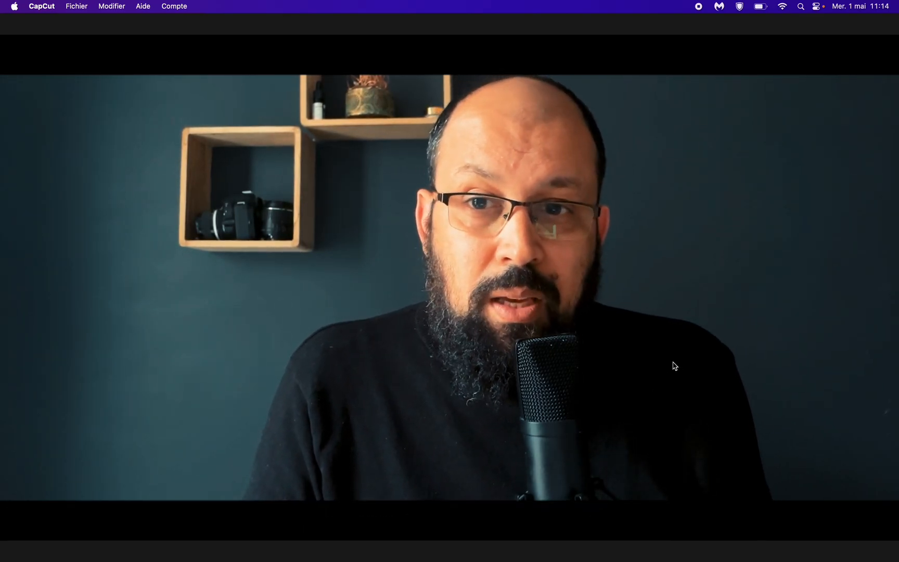
{"action": "key", "text": "Escape"}
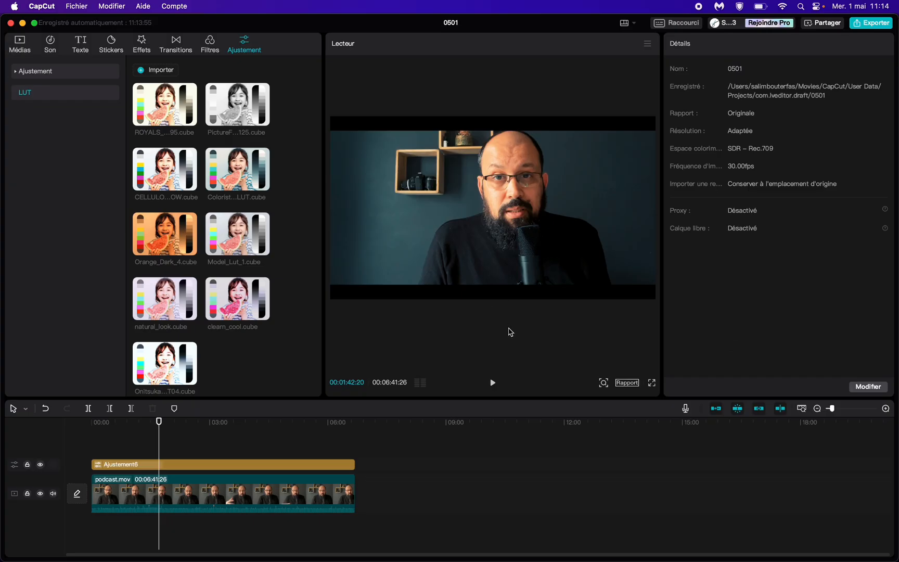
Step: Lower the podcast clip to position Y -72, shift its mirror mask to Y 27, and play the reframed clip from 00:04:04:16
{"action": "left_click", "coordinate": [538, 235]}
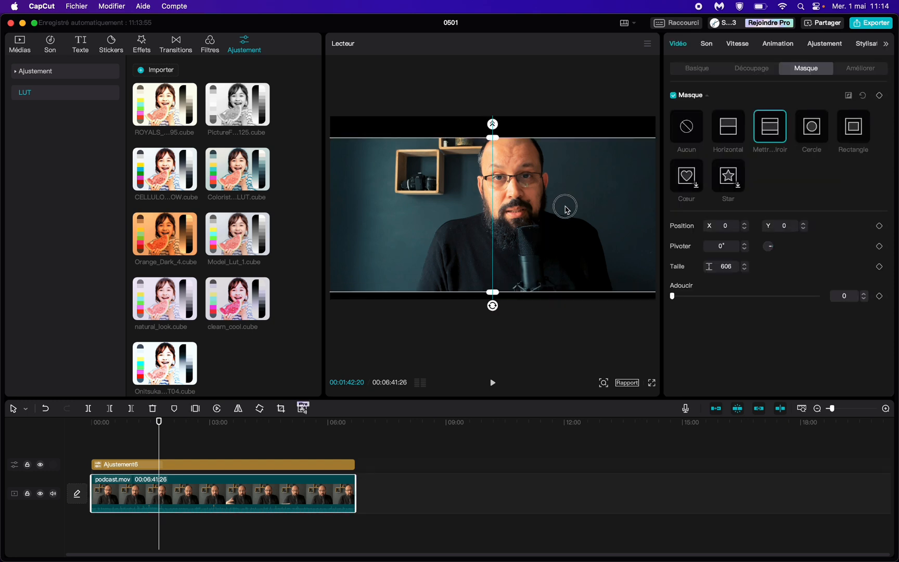
{"action": "left_click", "coordinate": [686, 67]}
{"action": "left_click_drag", "start_coordinate": [573, 155], "coordinate": [575, 158]}
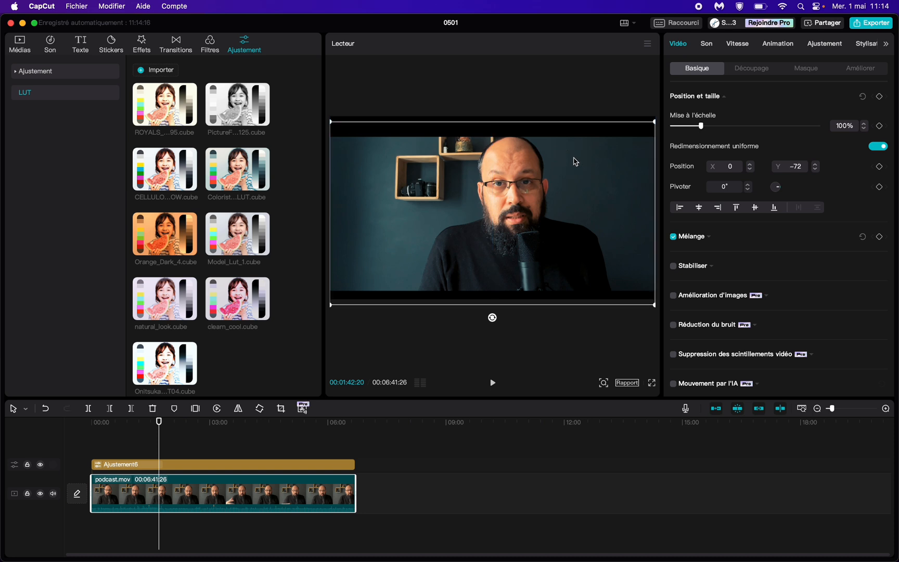
{"action": "left_click", "coordinate": [802, 69]}
{"action": "left_click", "coordinate": [697, 68]}
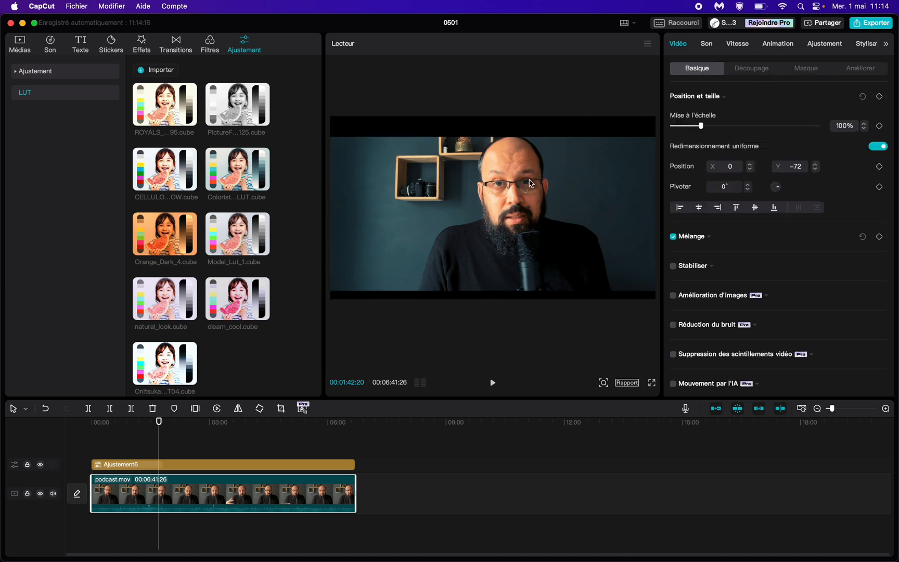
{"action": "mouse_move", "coordinate": [530, 184]}
{"action": "left_mouse_down"}
{"action": "mouse_move", "coordinate": [530, 191]}
{"action": "mouse_move", "coordinate": [534, 169]}
{"action": "left_mouse_up"}
{"action": "left_click", "coordinate": [801, 69]}
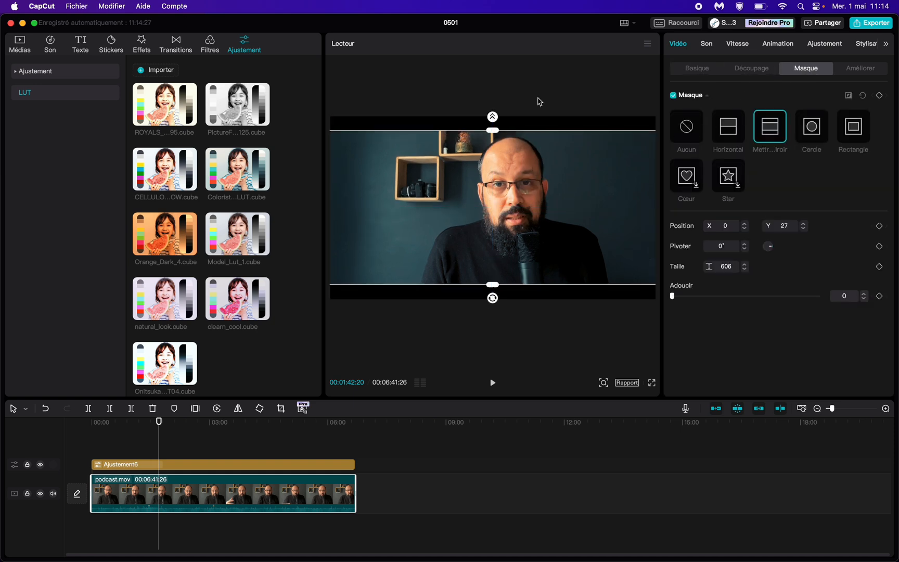
{"action": "left_click", "coordinate": [252, 451]}
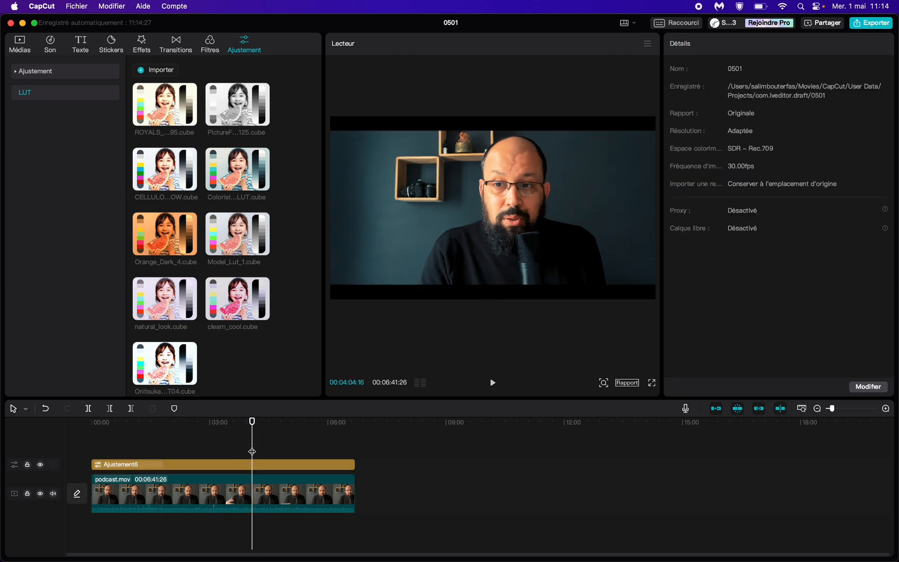
{"action": "key", "text": "space"}
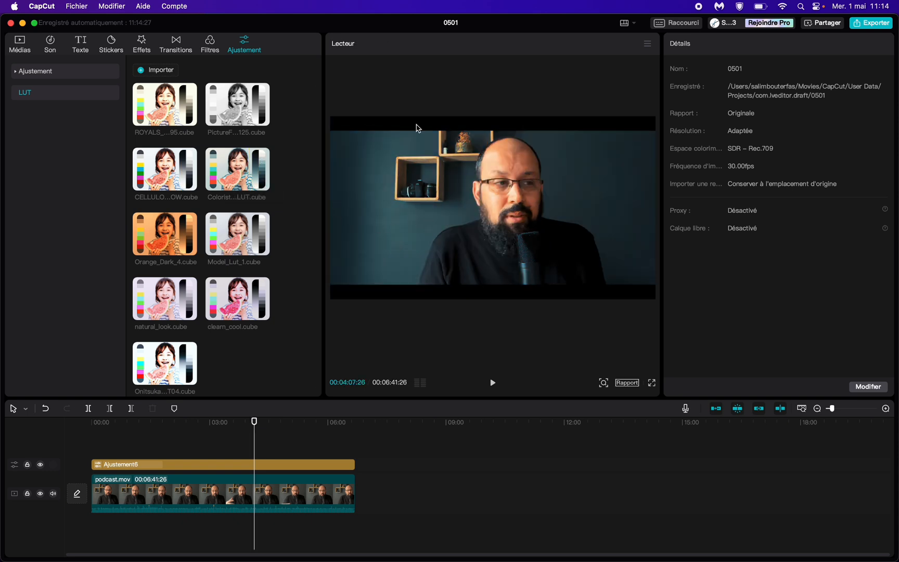
Step: Search the music library for "piano" and place Piano music(806606) beneath the podcast clip at the start of the timeline
{"action": "left_click", "coordinate": [61, 49]}
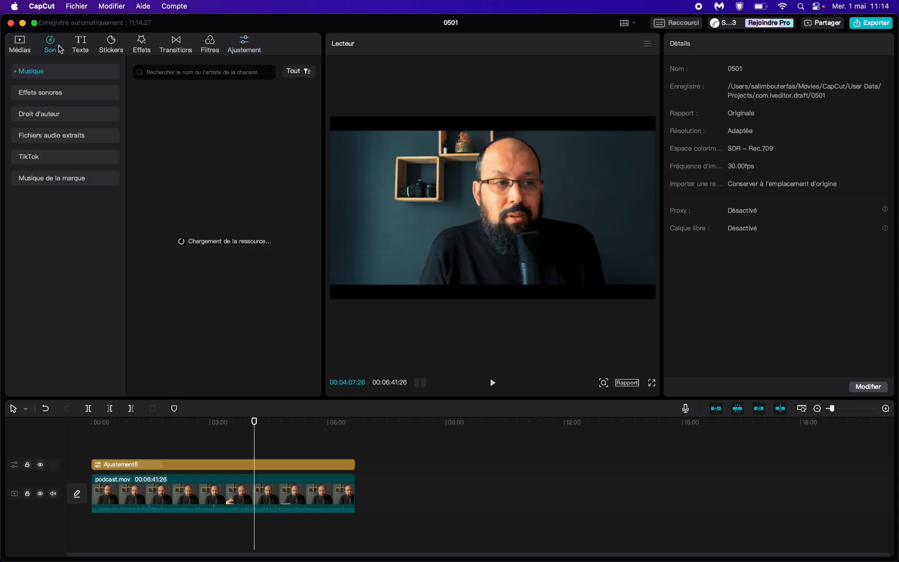
{"action": "left_click", "coordinate": [219, 75]}
{"action": "type", "text": "pia"}
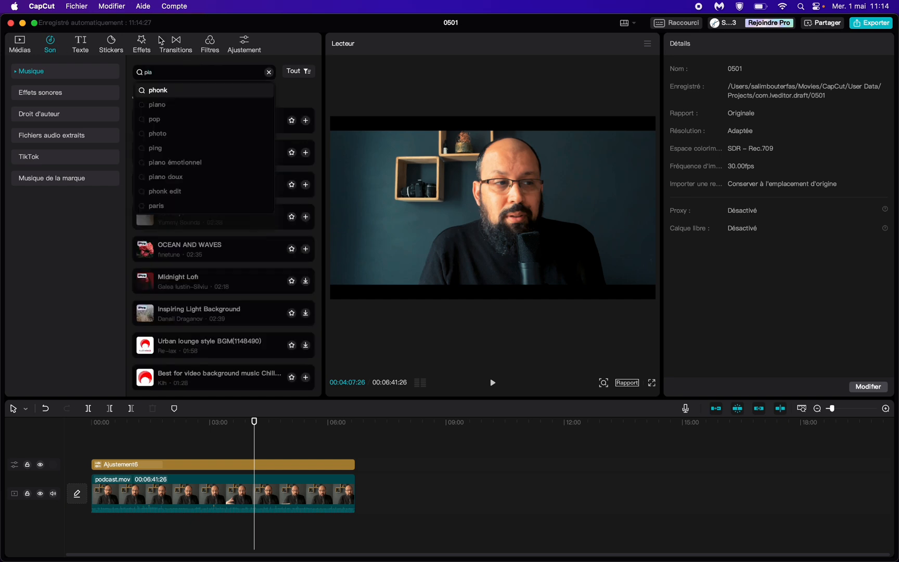
{"action": "type", "text": "no"}
{"action": "key", "text": "Return"}
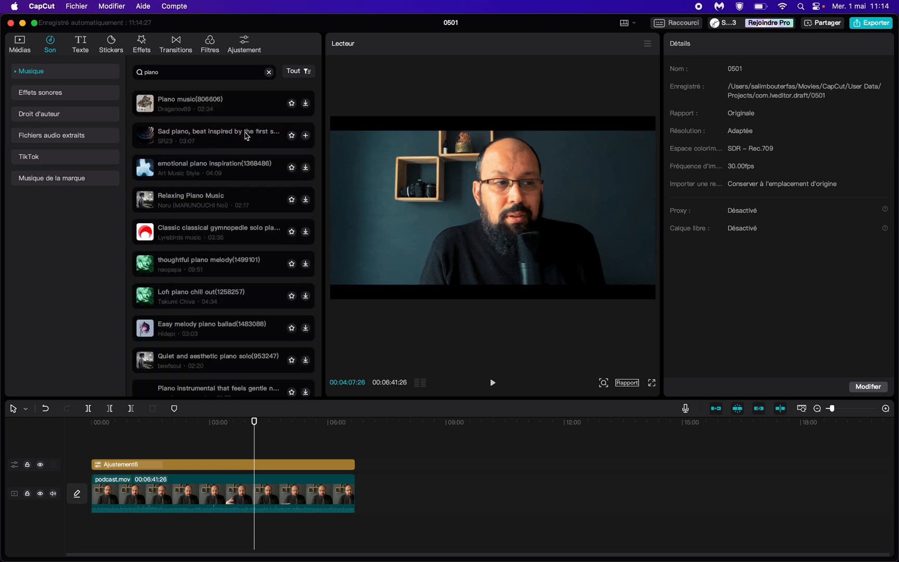
{"action": "left_click_drag", "start_coordinate": [218, 108], "coordinate": [100, 521]}
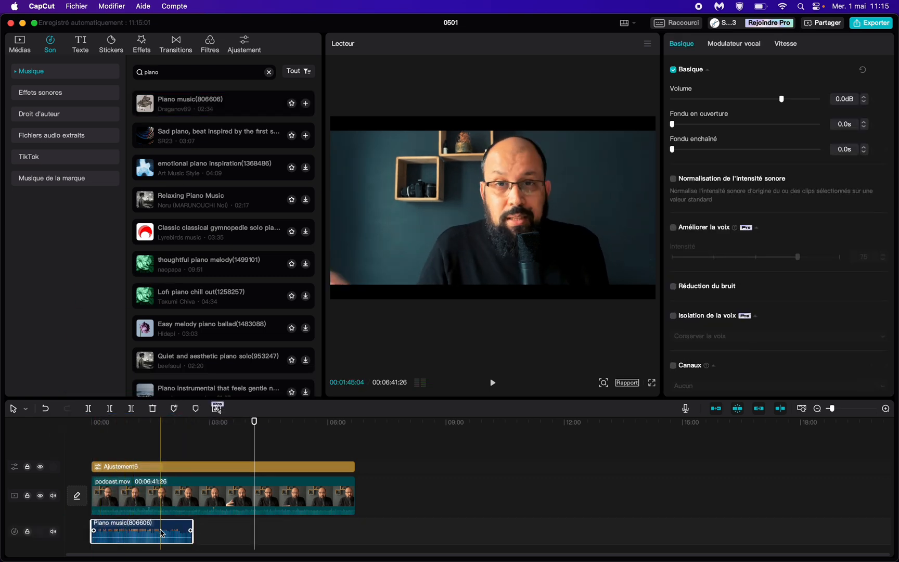
Step: Add two copies of the piano music end to end after the original and trim the last one to the podcast clip's end
{"action": "key", "text": "super+c"}
{"action": "left_click", "coordinate": [217, 532]}
{"action": "key", "text": "super+v"}
{"action": "left_click_drag", "start_coordinate": [217, 532], "coordinate": [195, 531]}
{"action": "key", "text": "super+v"}
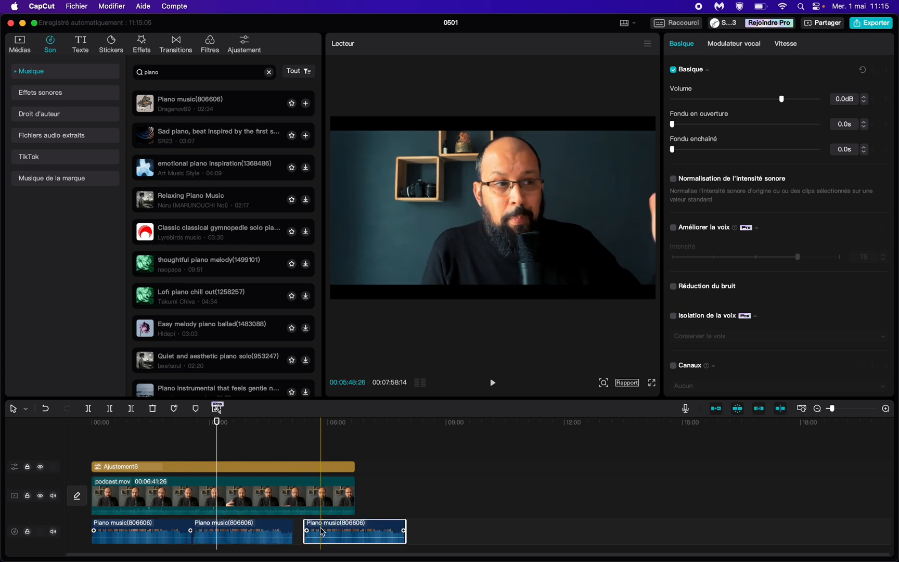
{"action": "left_click_drag", "start_coordinate": [307, 525], "coordinate": [296, 525]}
Step: Set the volume of all three piano music clips to -23.2 dB and play the mix briefly
{"action": "left_click_drag", "start_coordinate": [395, 524], "coordinate": [157, 542]}
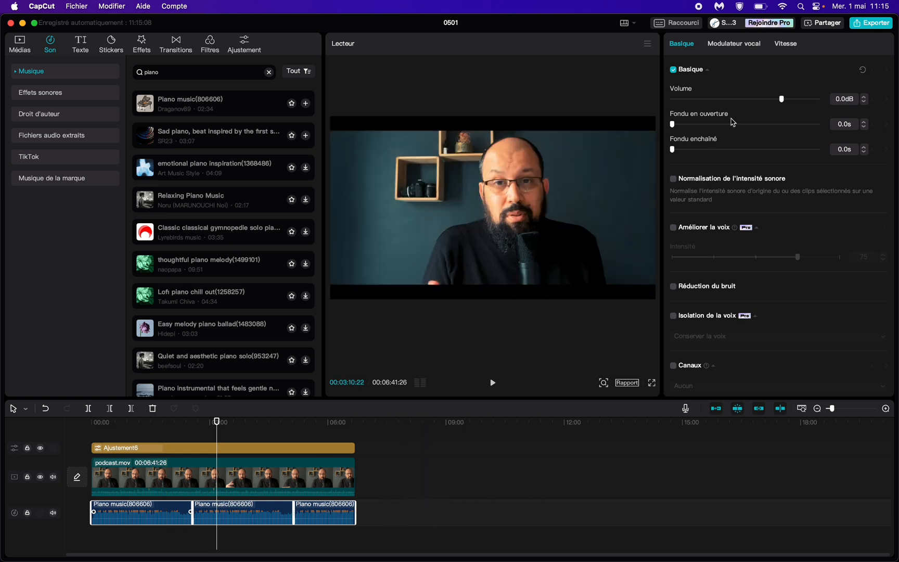
{"action": "left_click_drag", "start_coordinate": [781, 99], "coordinate": [739, 104]}
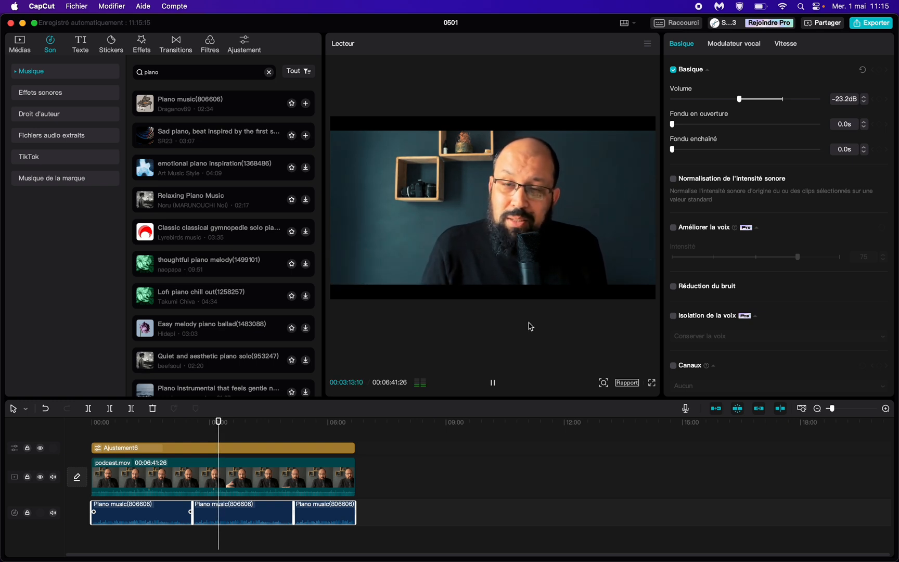
{"action": "key", "text": "space"}
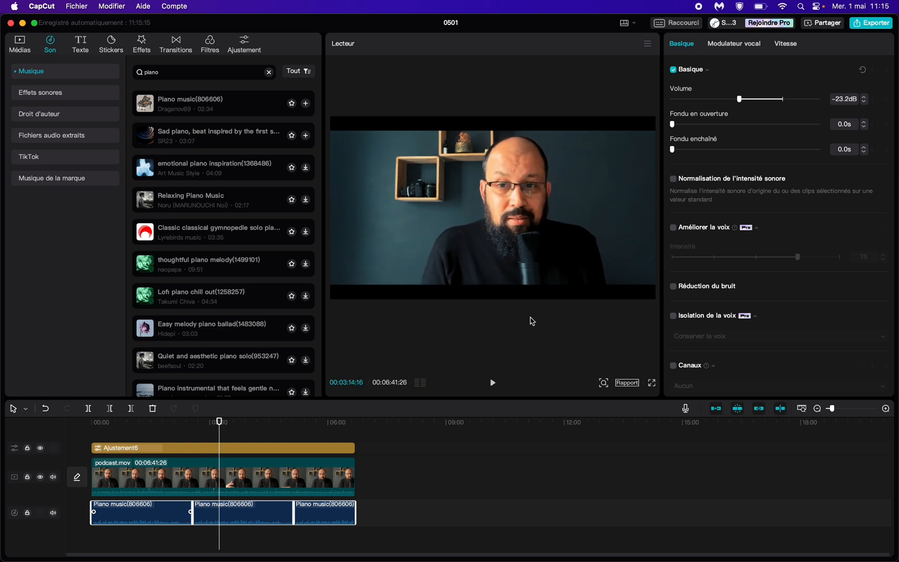
{"action": "left_click", "coordinate": [21, 43]}
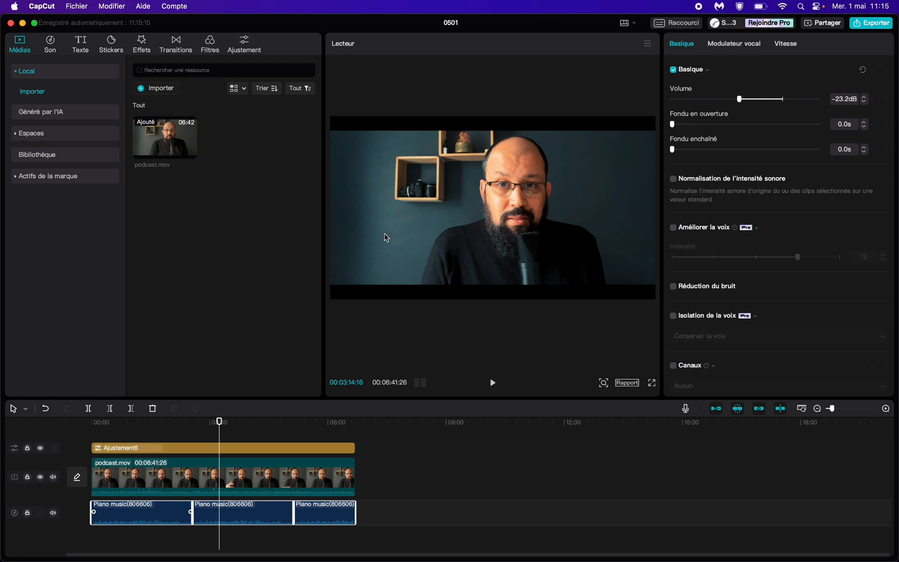
{"action": "left_click", "coordinate": [202, 434]}
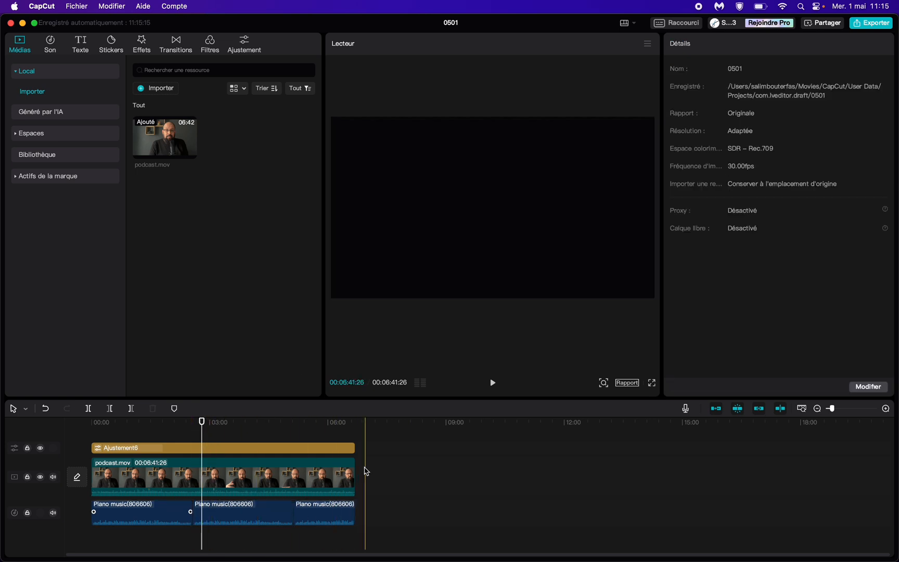
Step: Open the video export settings to review them, and close them without exporting
{"action": "left_click", "coordinate": [883, 24]}
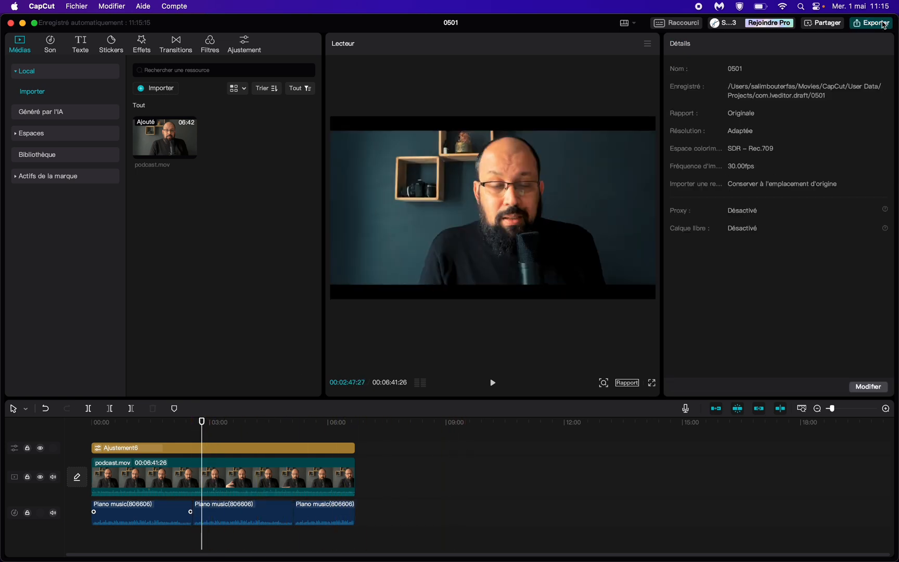
{"action": "left_click", "coordinate": [879, 27]}
{"action": "left_click", "coordinate": [879, 27]}
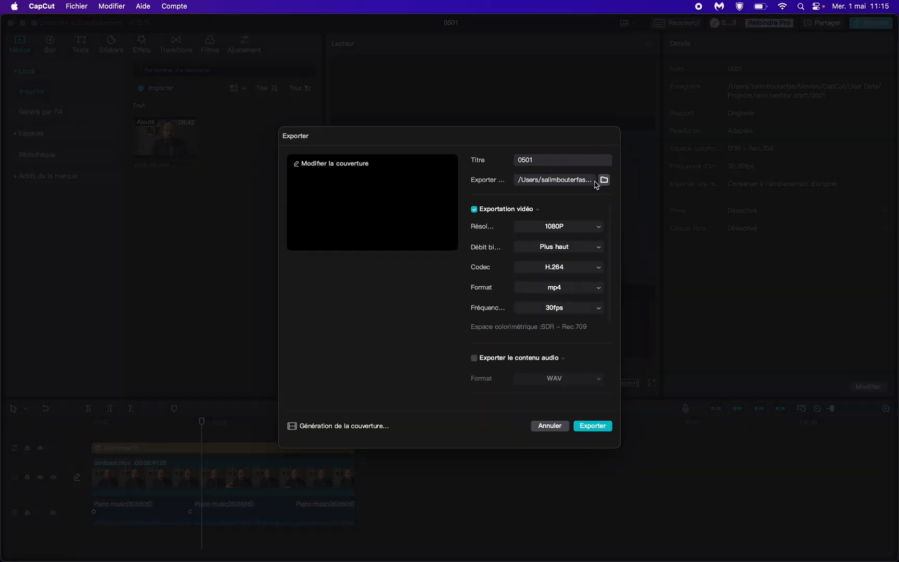
{"action": "key", "text": "Escape"}
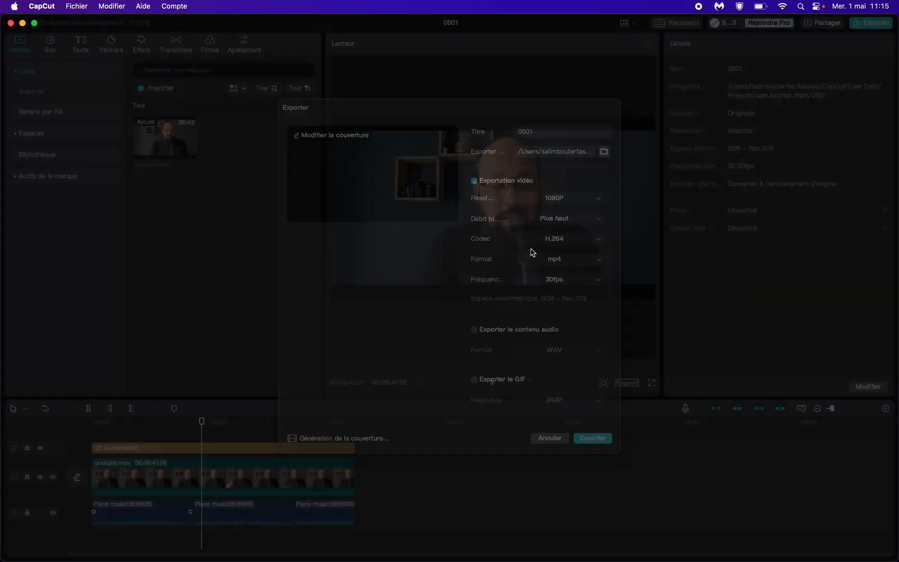
{"action": "left_click", "coordinate": [701, 7]}
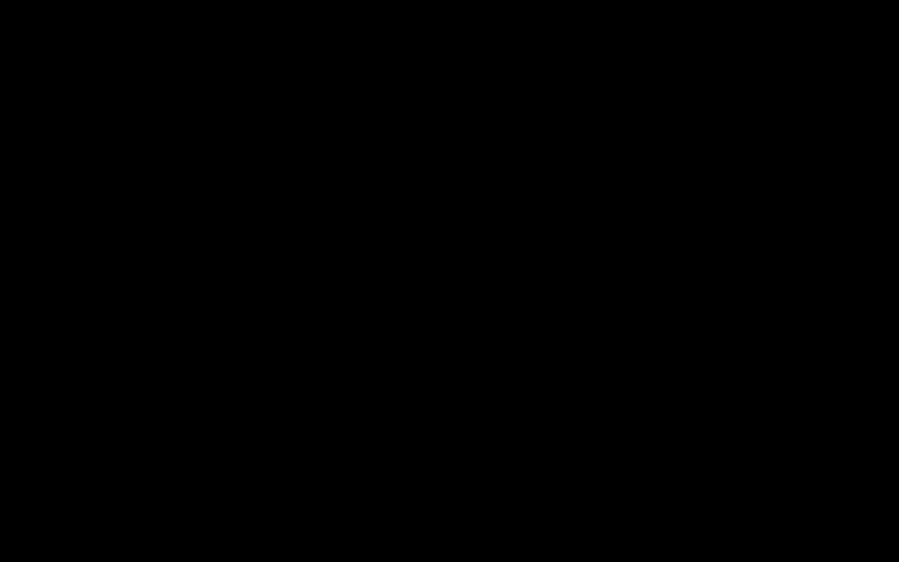